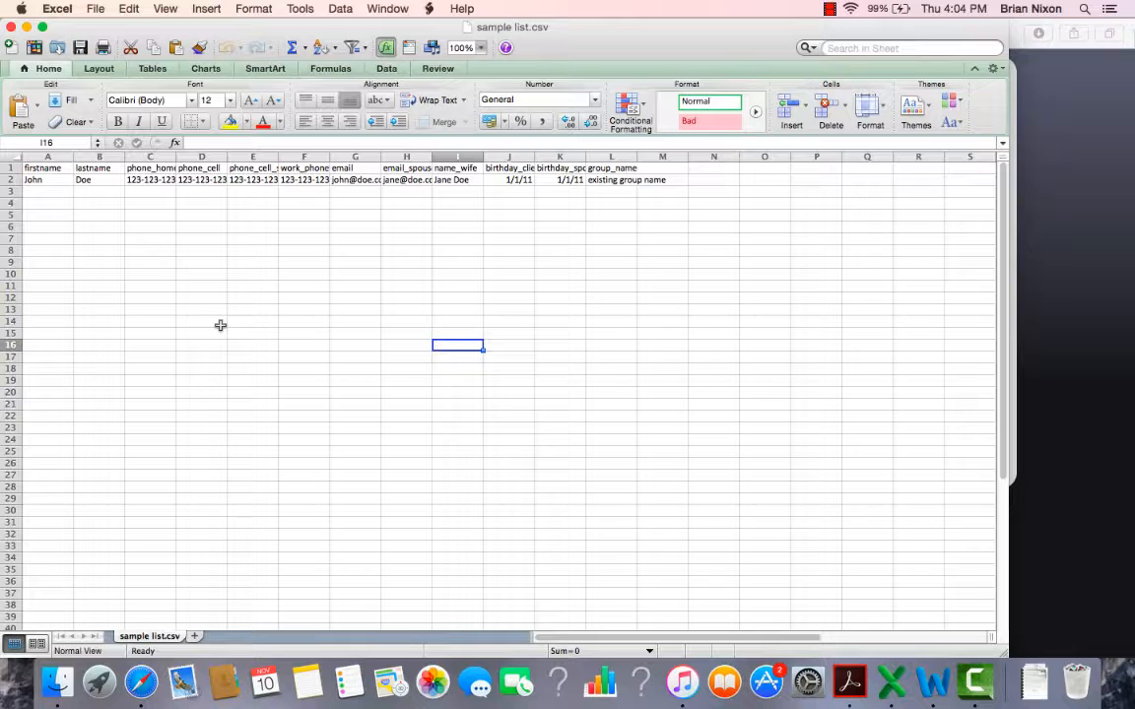
Step: Review the sample list's column layout, including the firstname, phone_cell, email and client birthday columns
{"action": "left_click", "coordinate": [47, 155]}
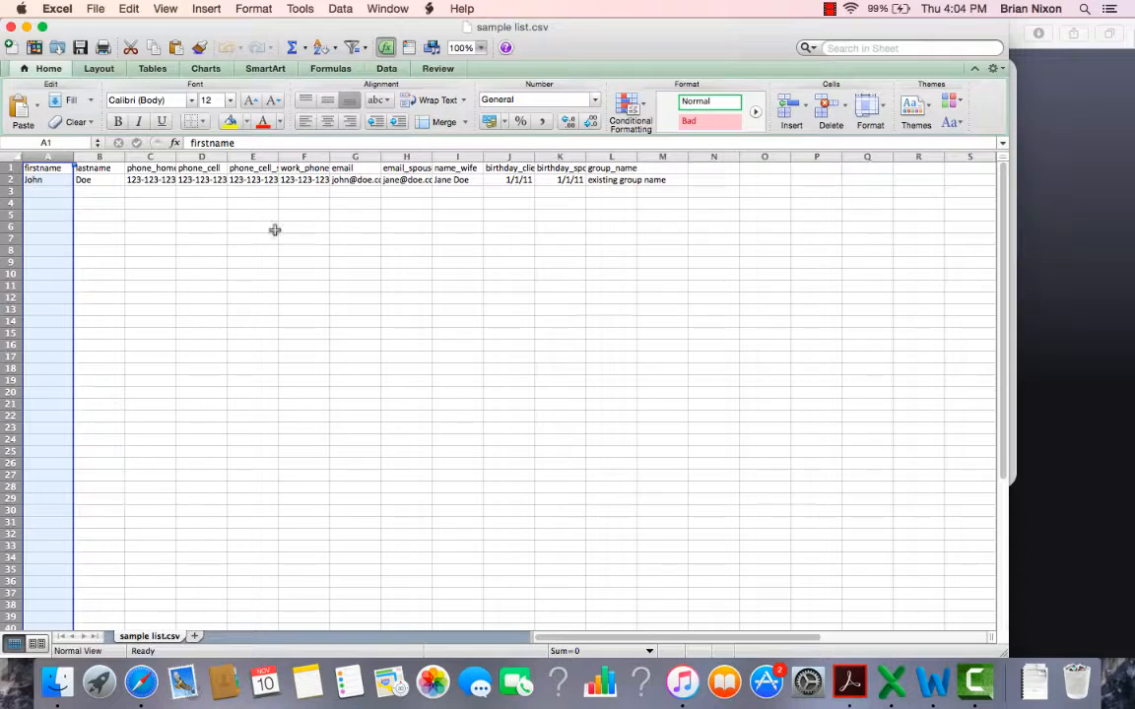
{"action": "left_click", "coordinate": [185, 289]}
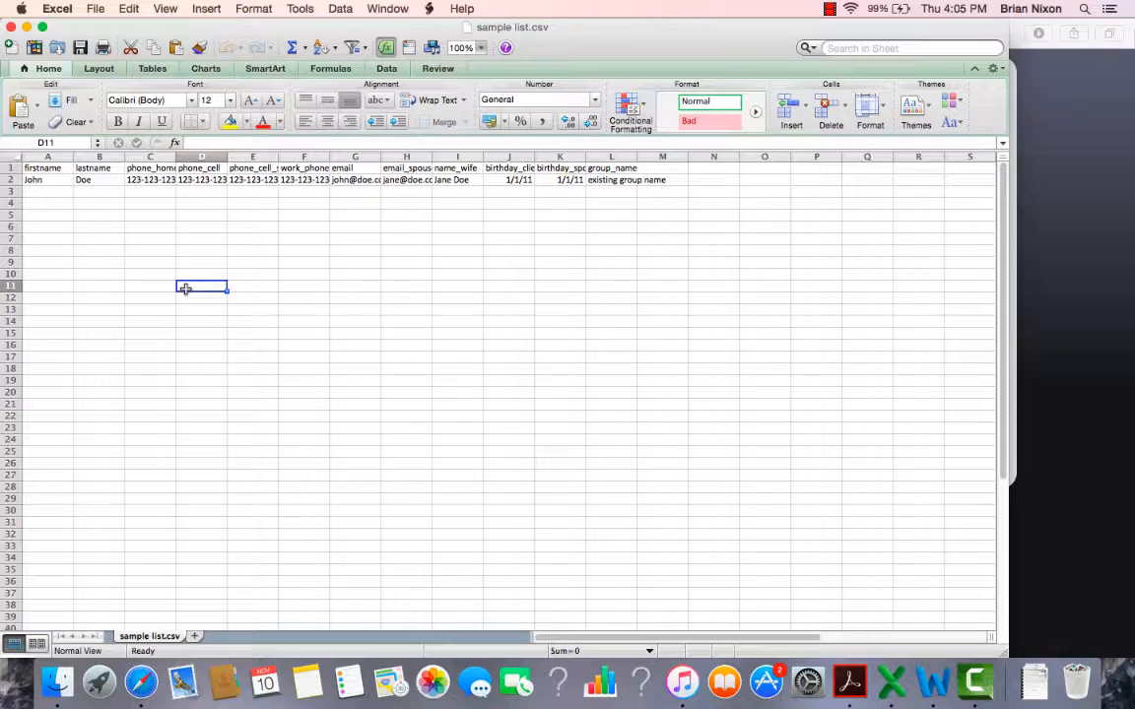
{"action": "left_click", "coordinate": [39, 202]}
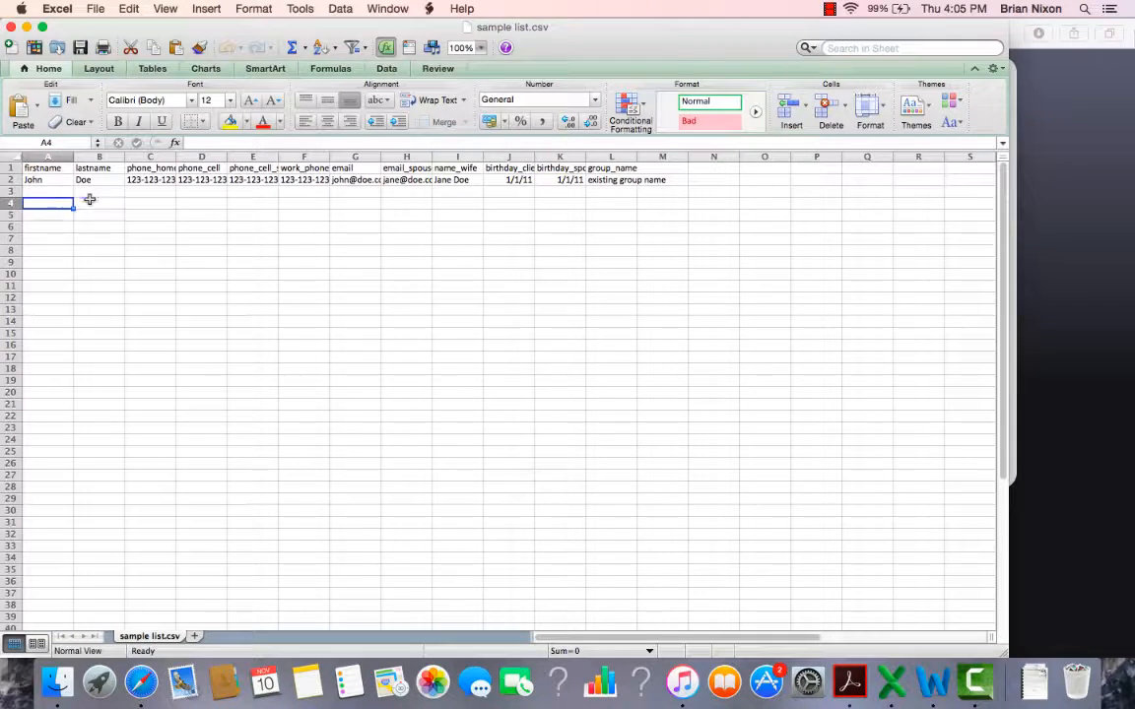
{"action": "left_click", "coordinate": [201, 156]}
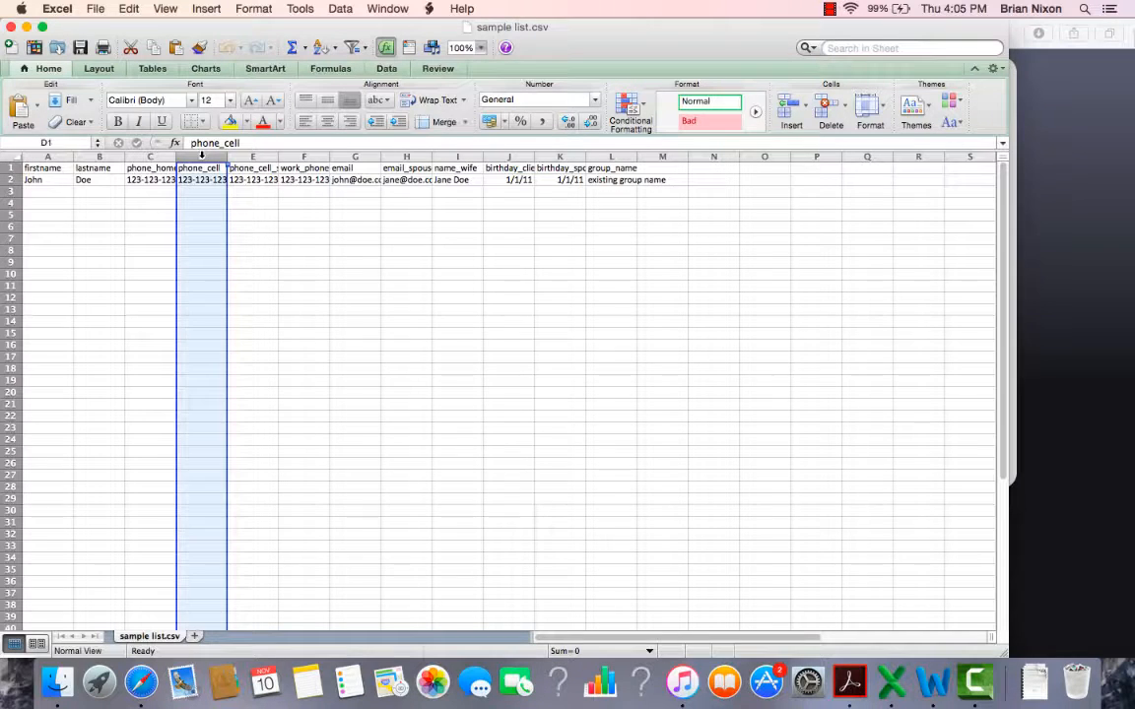
{"action": "left_click", "coordinate": [355, 156]}
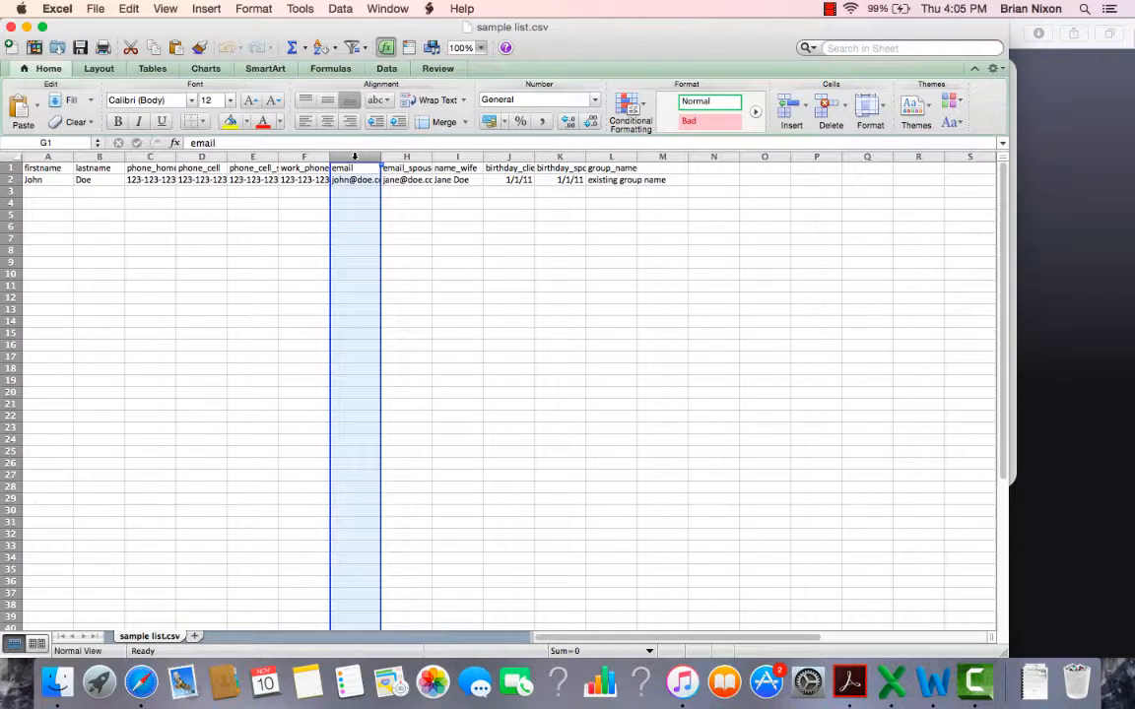
{"action": "left_click", "coordinate": [507, 157]}
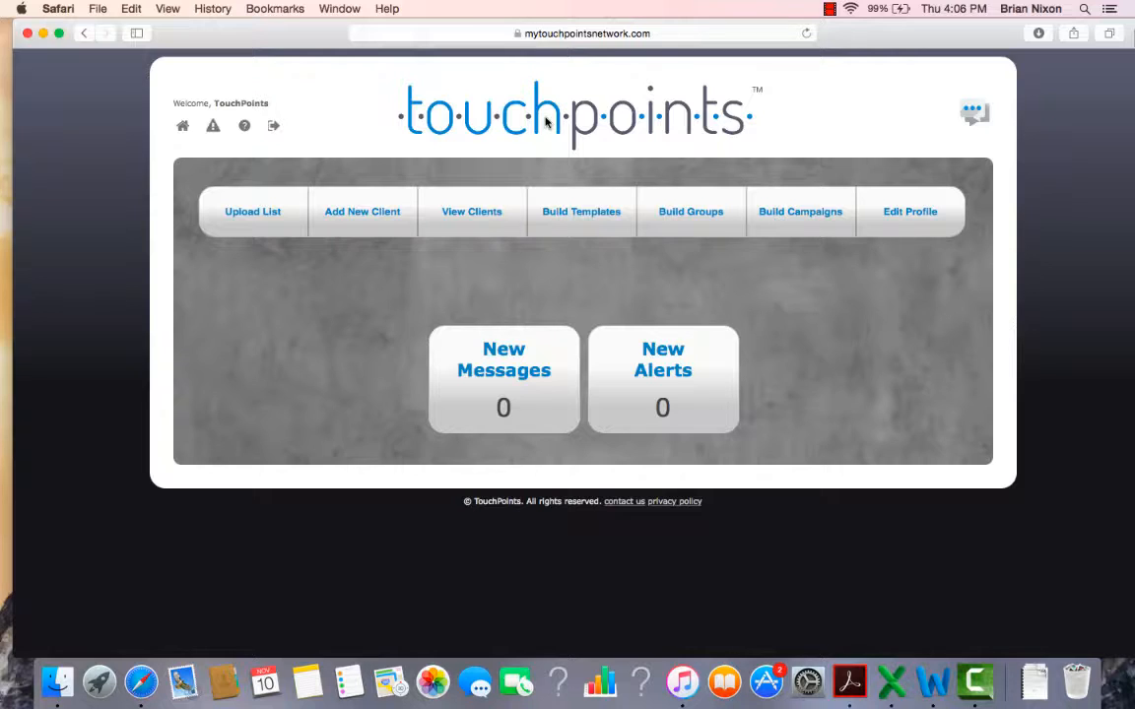
Step: Switch to Finder and open the Client Export file from the Lists folder
{"action": "key", "text": "super+Tab"}
{"action": "key", "text": "super+Tab"}
{"action": "key", "text": "super+Tab"}
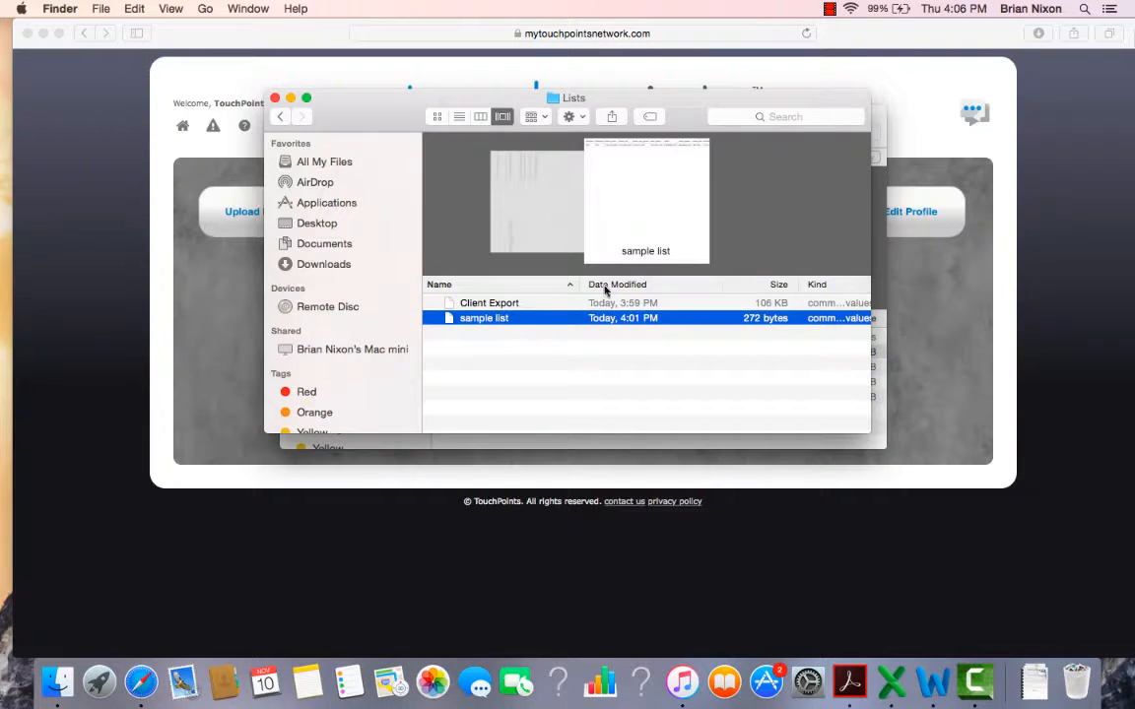
{"action": "double_click", "coordinate": [481, 306]}
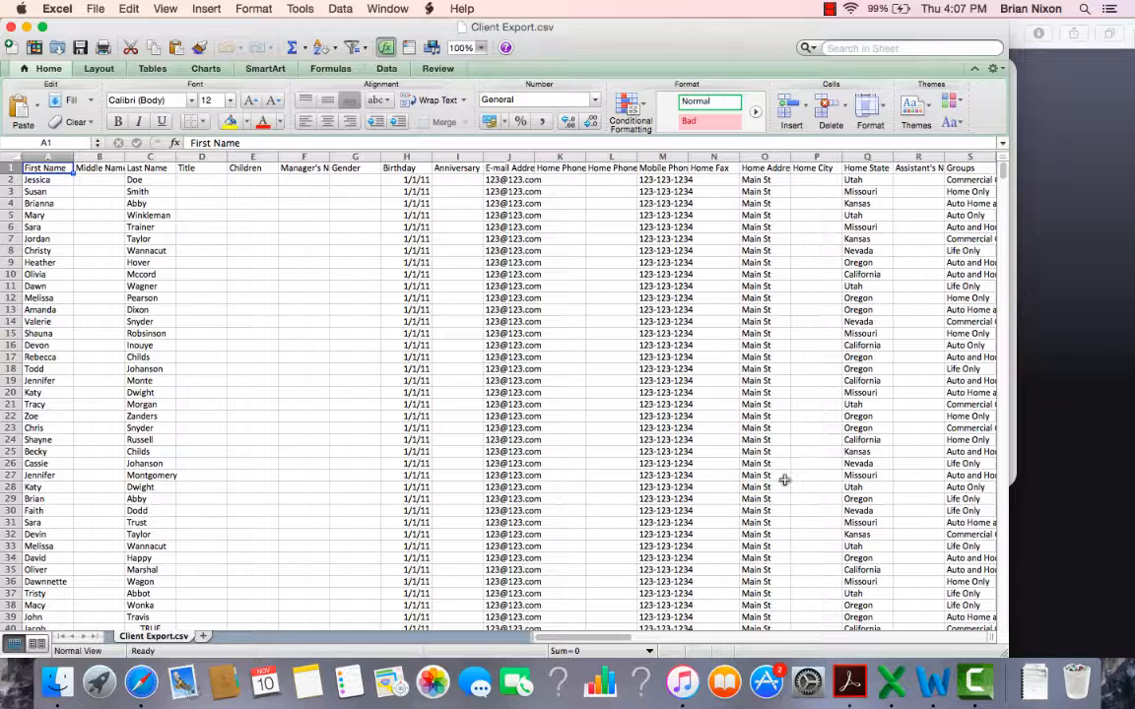
Step: Copy all the First Name entries in column A of Client Export.csv, starting from A2 and leaving out the header
{"action": "scroll", "coordinate": [892, 435], "scroll_direction": "right", "scroll_amount": 3}
{"action": "scroll", "coordinate": [276, 313], "scroll_direction": "left", "scroll_amount": 3}
{"action": "left_click", "coordinate": [54, 182]}
{"action": "left_click_drag", "start_coordinate": [54, 181], "coordinate": [45, 537]}
{"action": "scroll", "coordinate": [46, 537], "scroll_direction": "down", "scroll_amount": 4}
{"action": "key", "text": "cmd+c"}
{"action": "scroll", "coordinate": [49, 540], "scroll_direction": "up", "scroll_amount": 4}
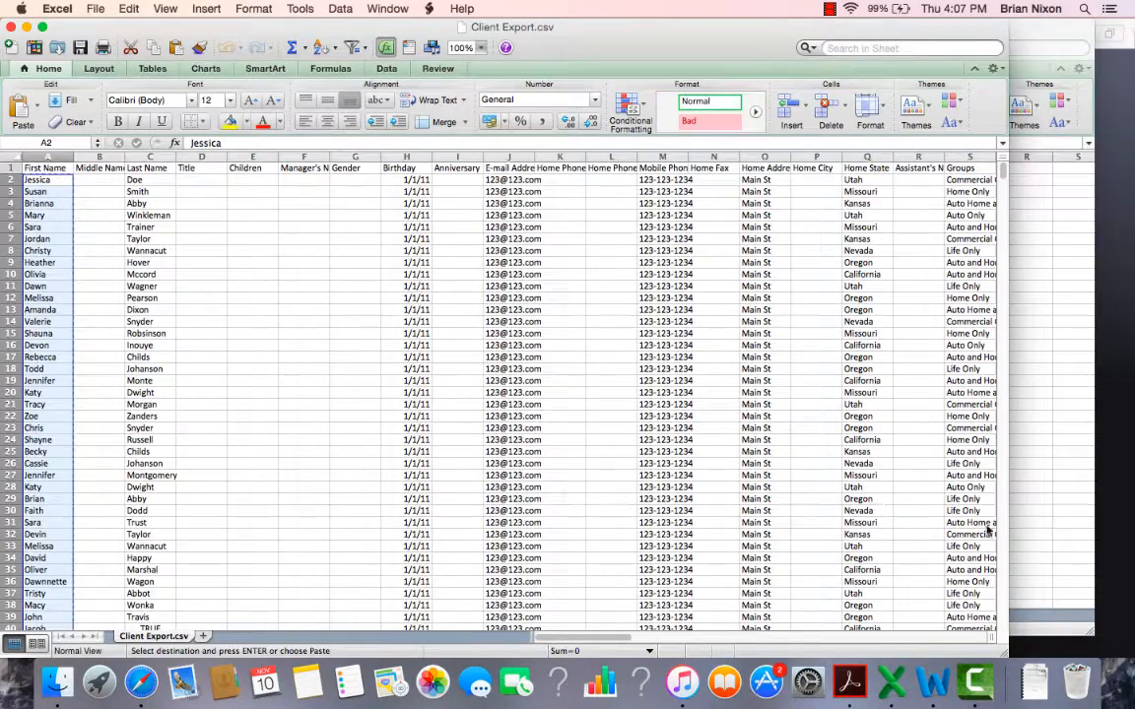
Step: In sample list.csv, delete the example record in row 2 and paste the copied first names into the firstname column from A2
{"action": "left_click", "coordinate": [1051, 466]}
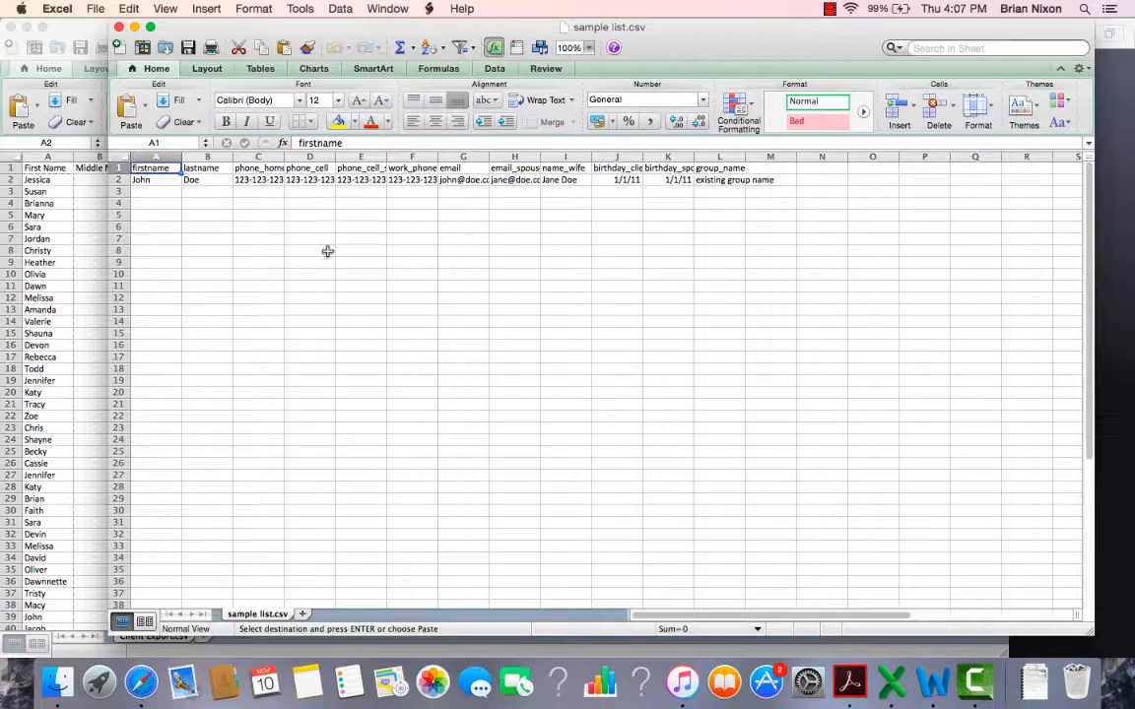
{"action": "left_click", "coordinate": [115, 179]}
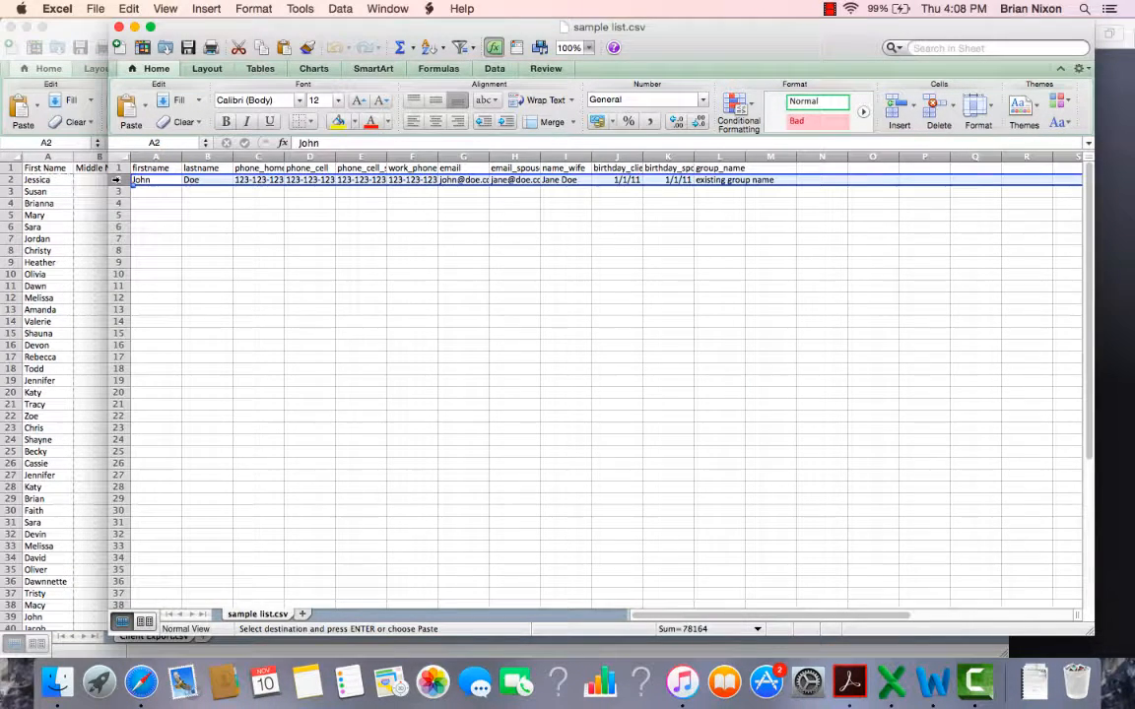
{"action": "right_click", "coordinate": [115, 179]}
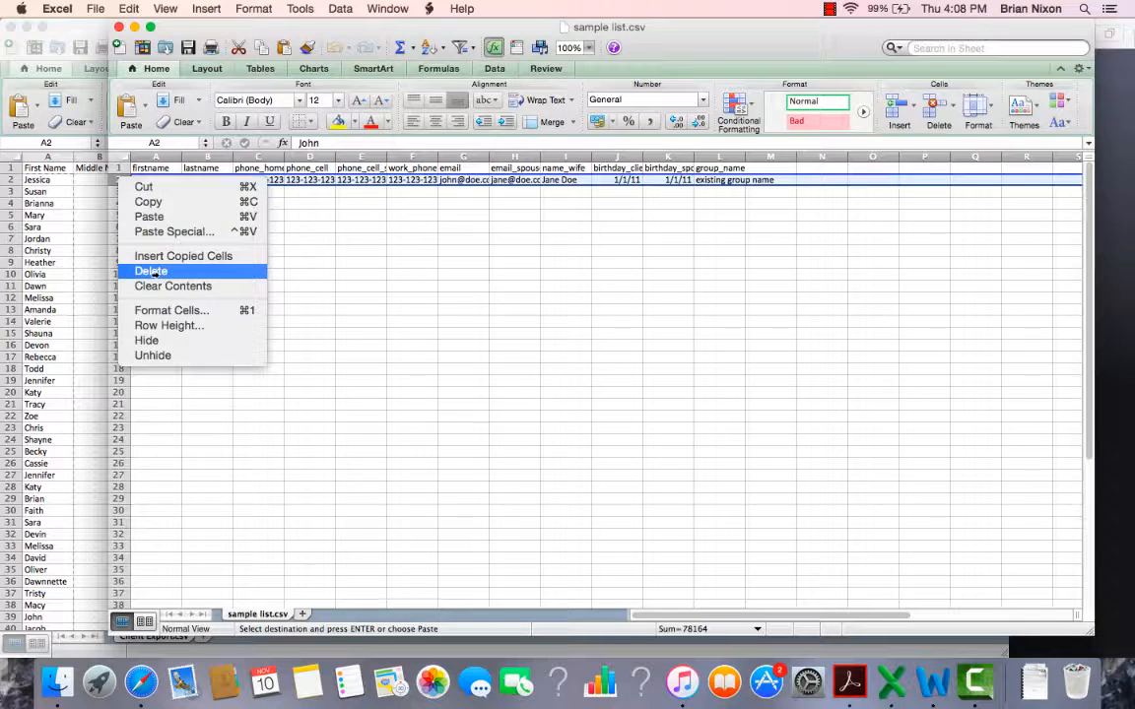
{"action": "left_click", "coordinate": [151, 271]}
{"action": "left_click", "coordinate": [153, 182]}
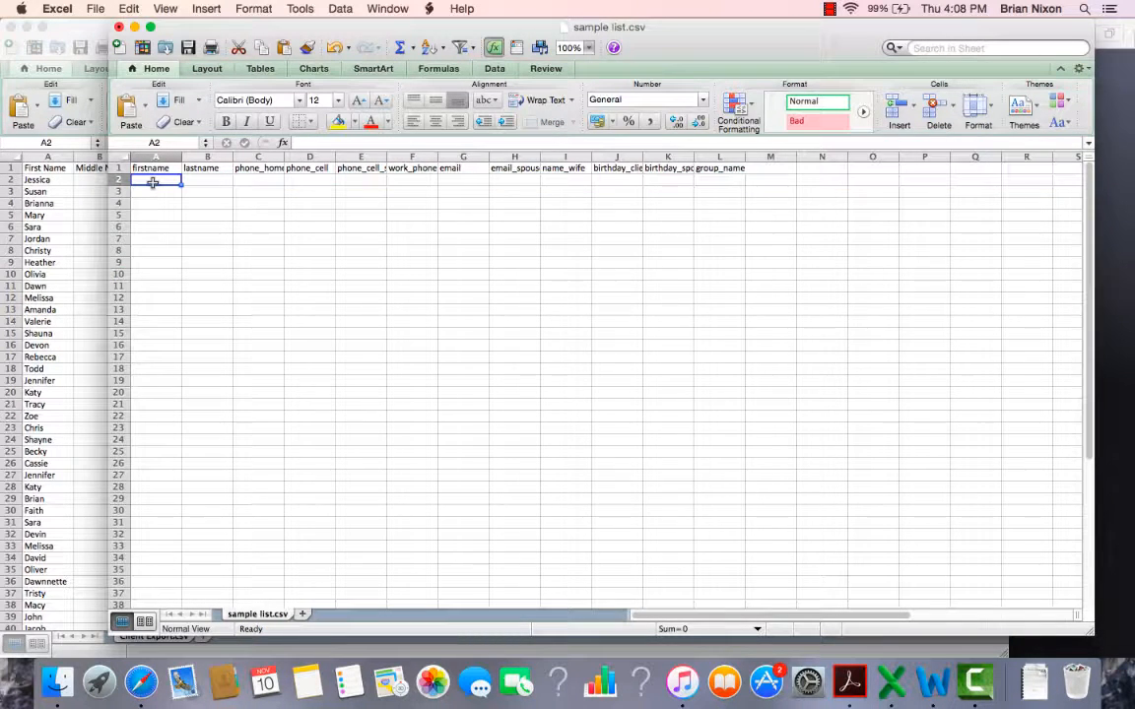
{"action": "key", "text": "cmd+v"}
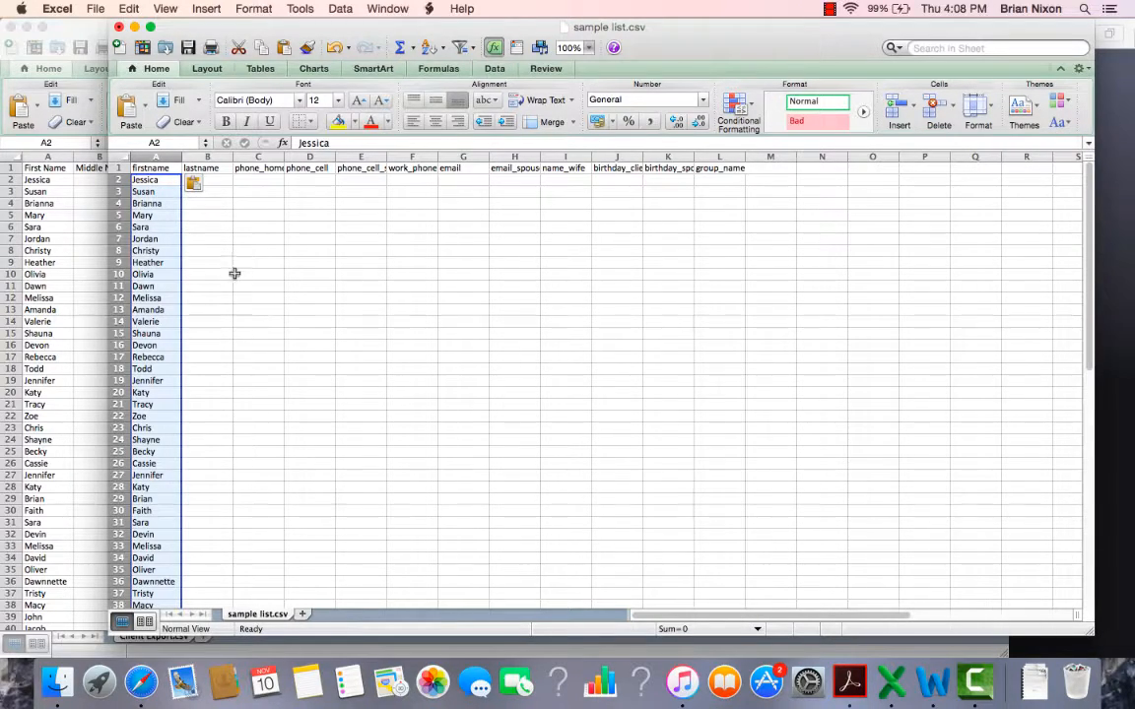
Step: Copy the last names in C2:C44 of Client Export.csv into the lastname column of sample list.csv, starting at B2
{"action": "left_click", "coordinate": [45, 262]}
{"action": "left_click_drag", "start_coordinate": [143, 180], "coordinate": [154, 578]}
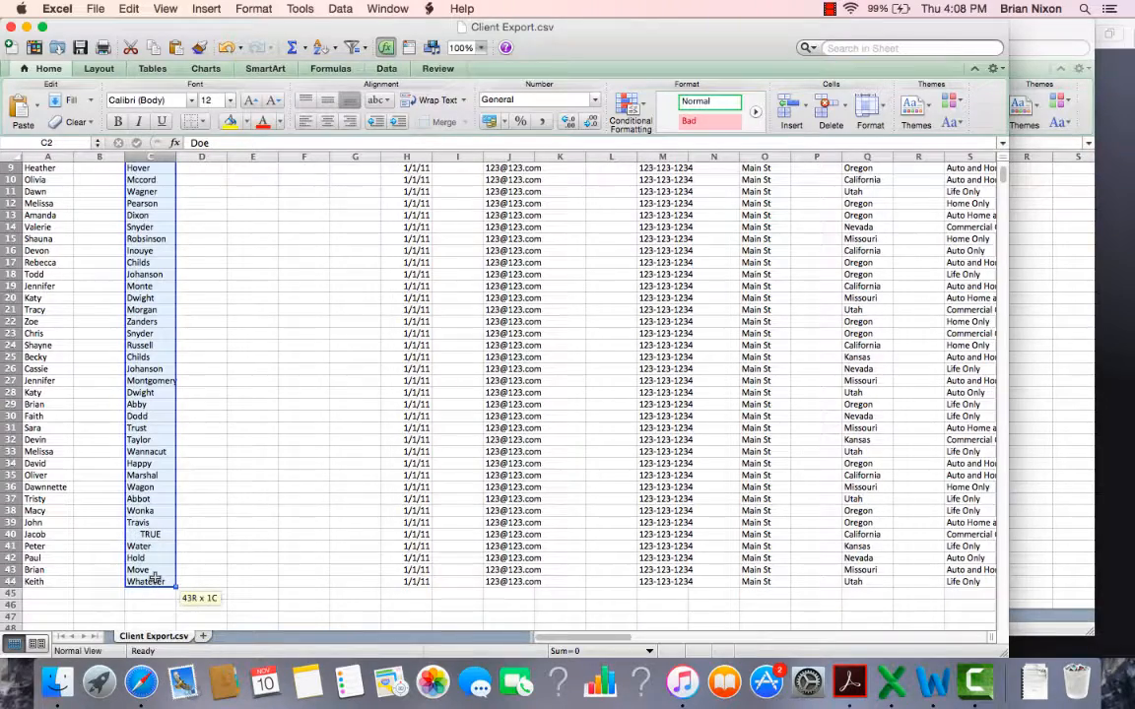
{"action": "key", "text": "super+c"}
{"action": "left_click", "coordinate": [1070, 415]}
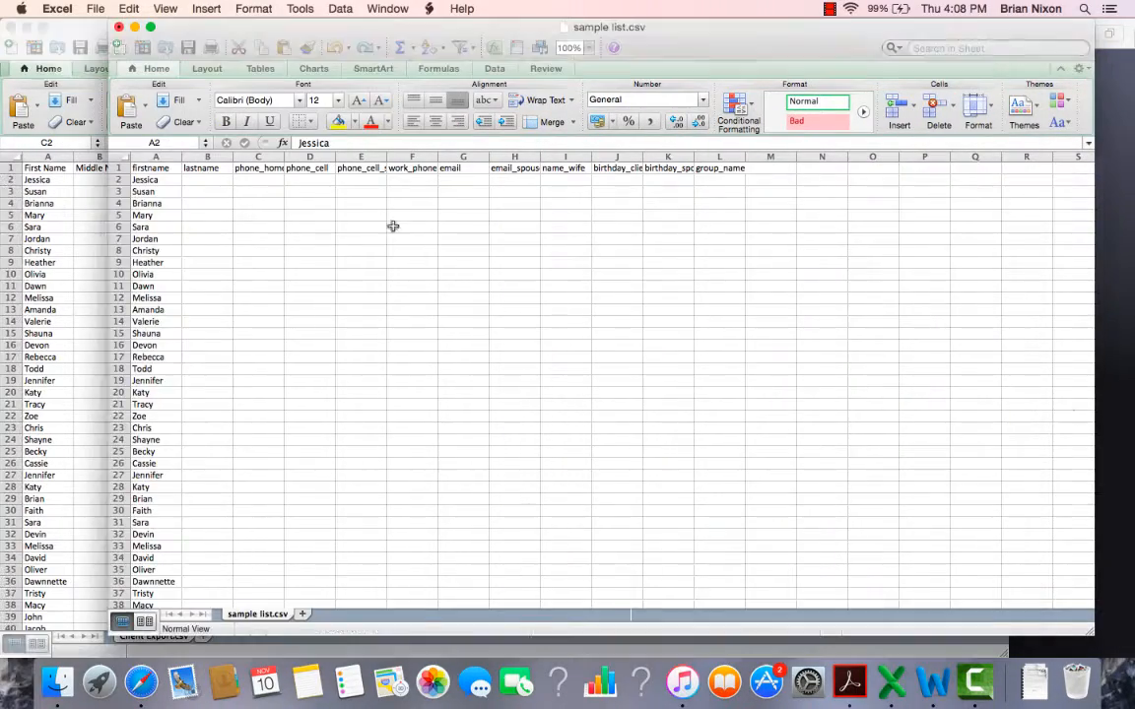
{"action": "left_click", "coordinate": [212, 180]}
{"action": "key", "text": "super+v"}
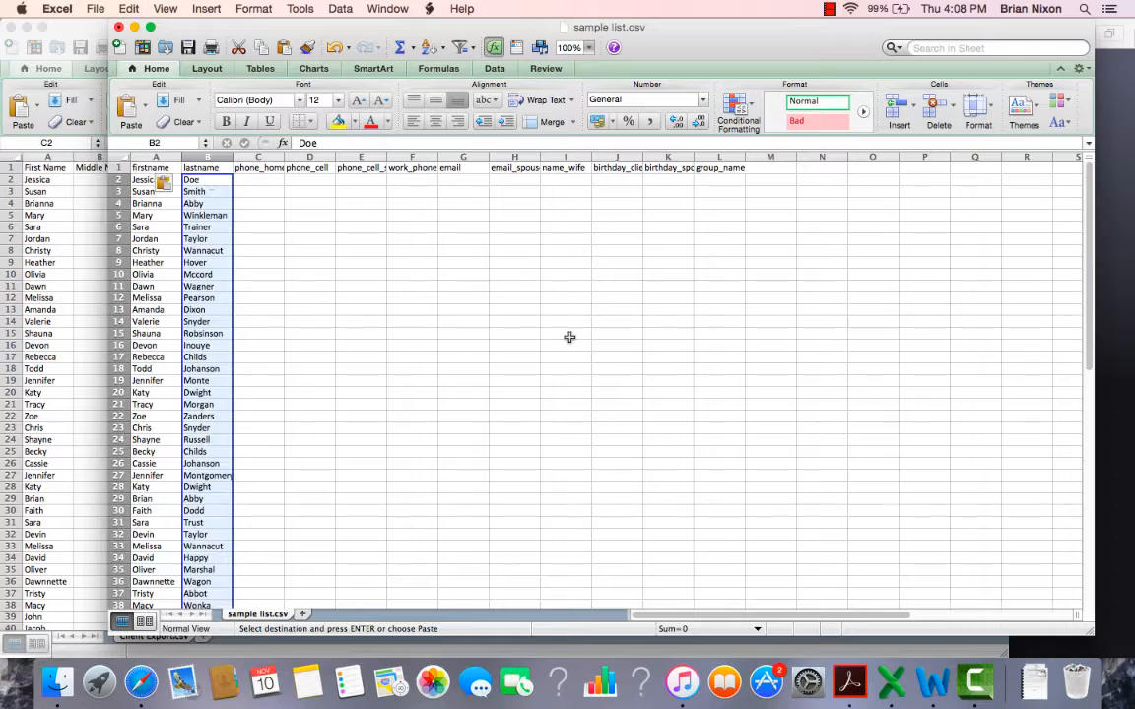
Step: Copy the mobile phone numbers in M2:M44 of Client Export.csv into the phone_cell column of sample list.csv, starting at D2
{"action": "left_click", "coordinate": [70, 362]}
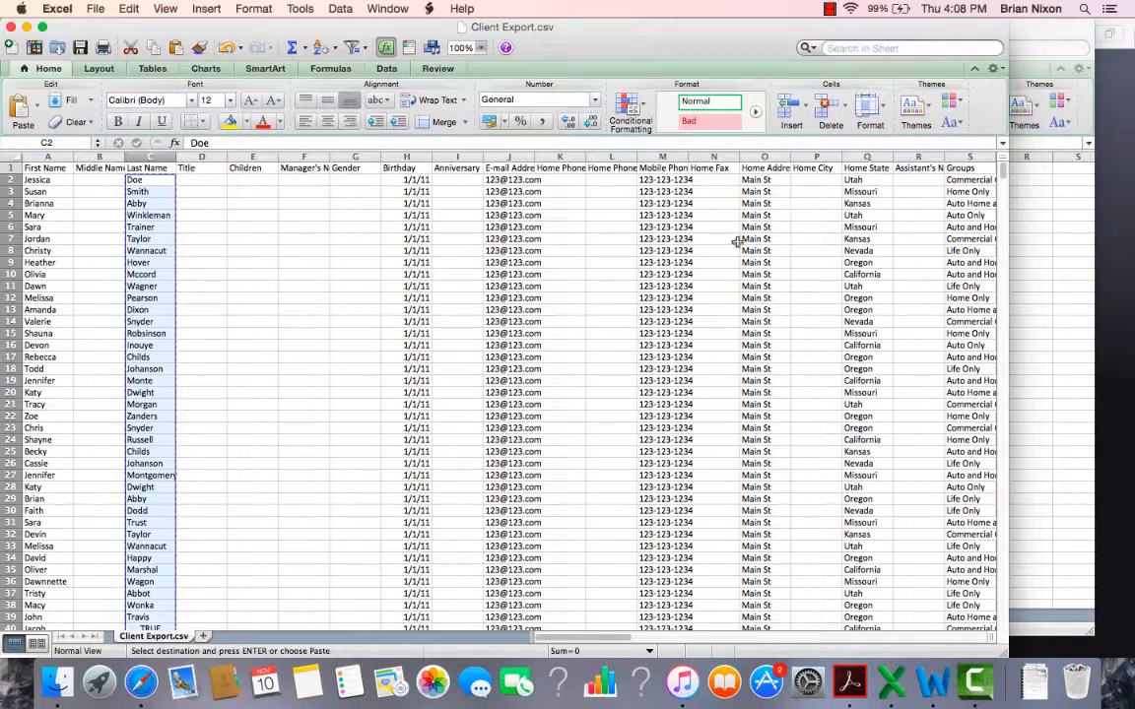
{"action": "left_click", "coordinate": [657, 181]}
{"action": "left_click_drag", "start_coordinate": [657, 182], "coordinate": [666, 463]}
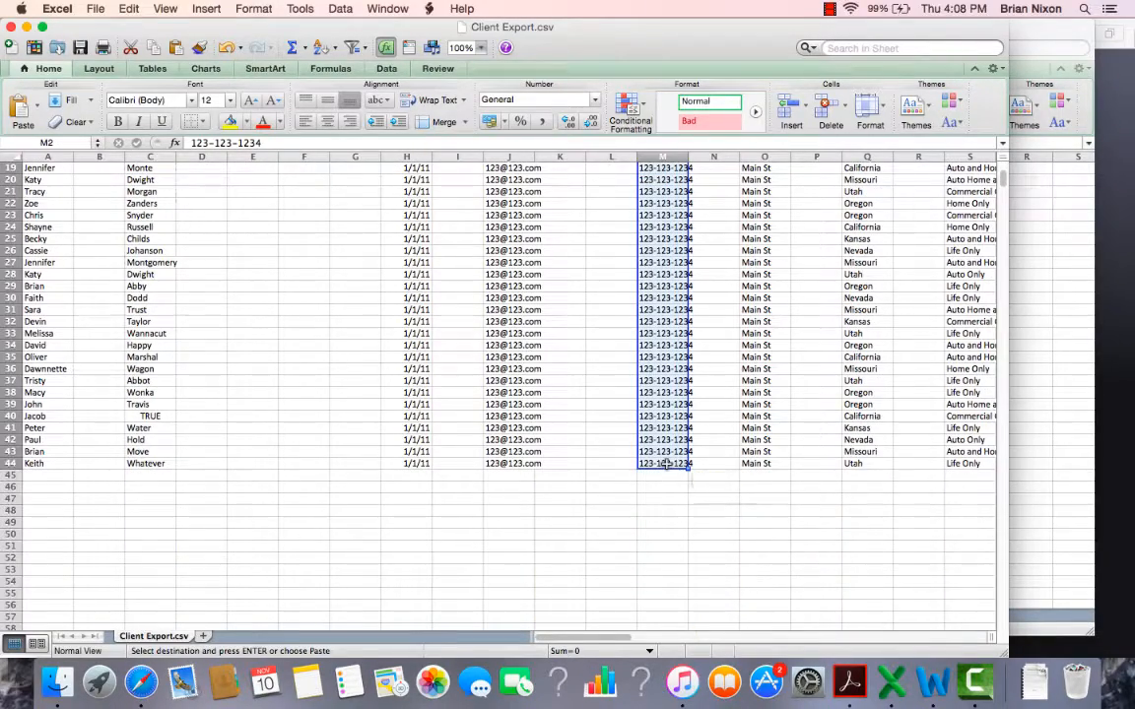
{"action": "key", "text": "super+c"}
{"action": "left_click", "coordinate": [1064, 461]}
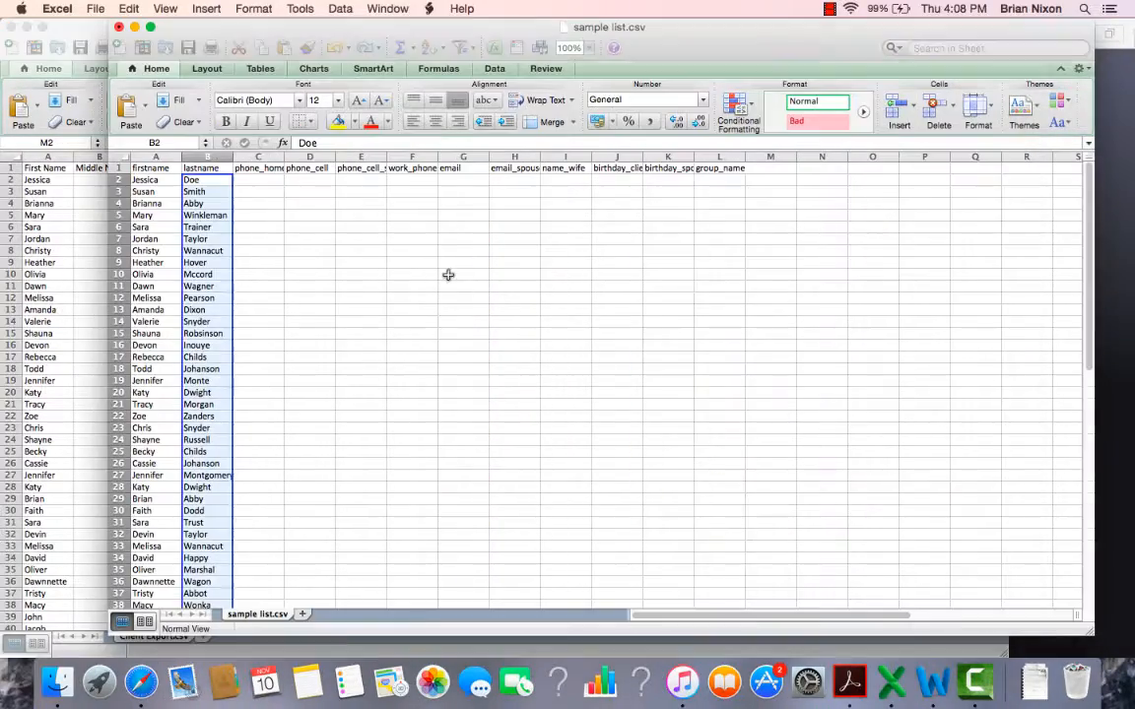
{"action": "left_click", "coordinate": [309, 182]}
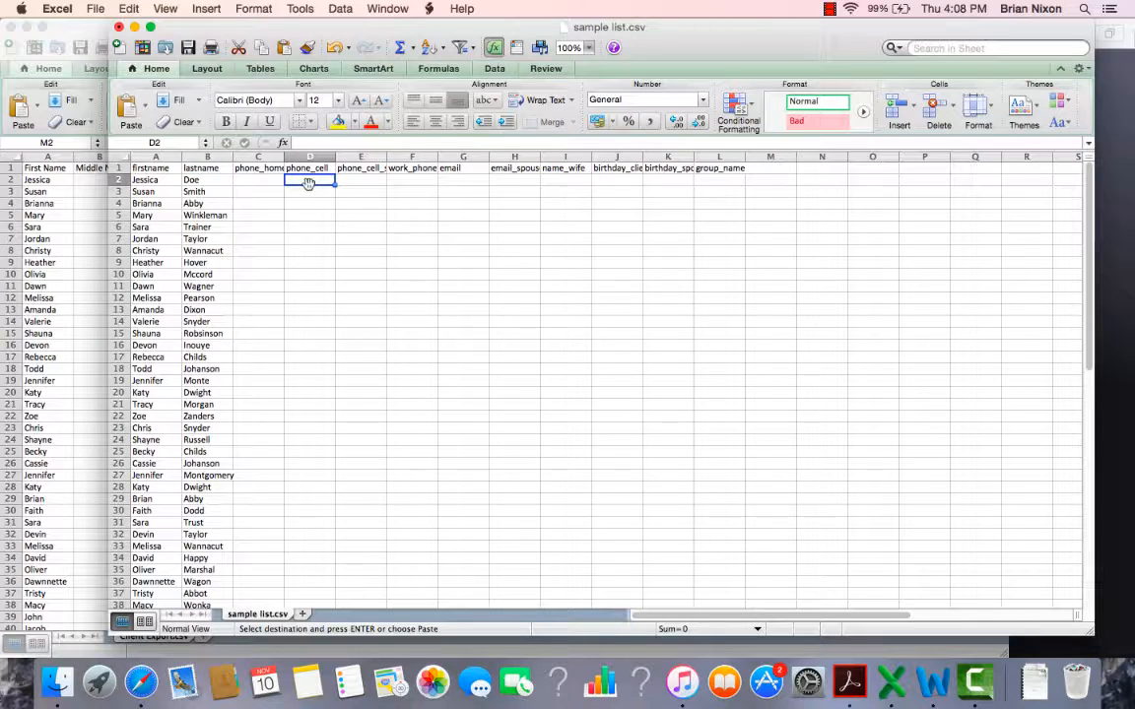
{"action": "key", "text": "super+v"}
{"action": "left_click", "coordinate": [462, 270]}
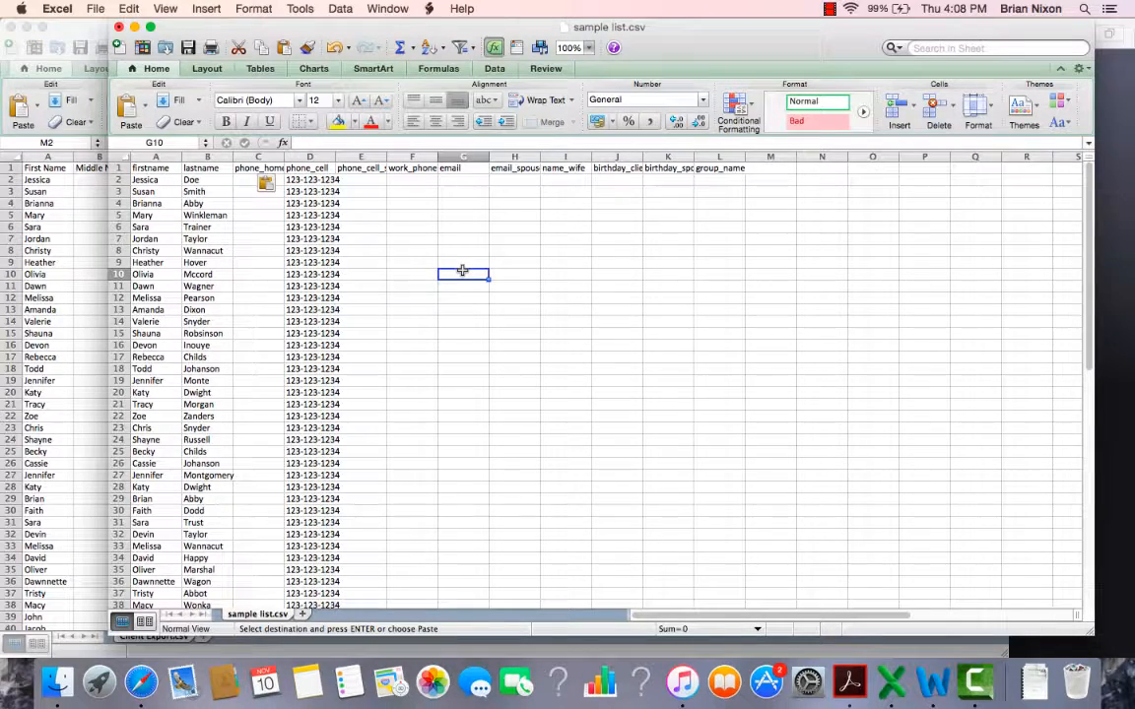
Step: Copy the e-mail addresses in column J of Client Export.csv into the email column of sample list.csv, starting at G2
{"action": "left_click", "coordinate": [58, 245]}
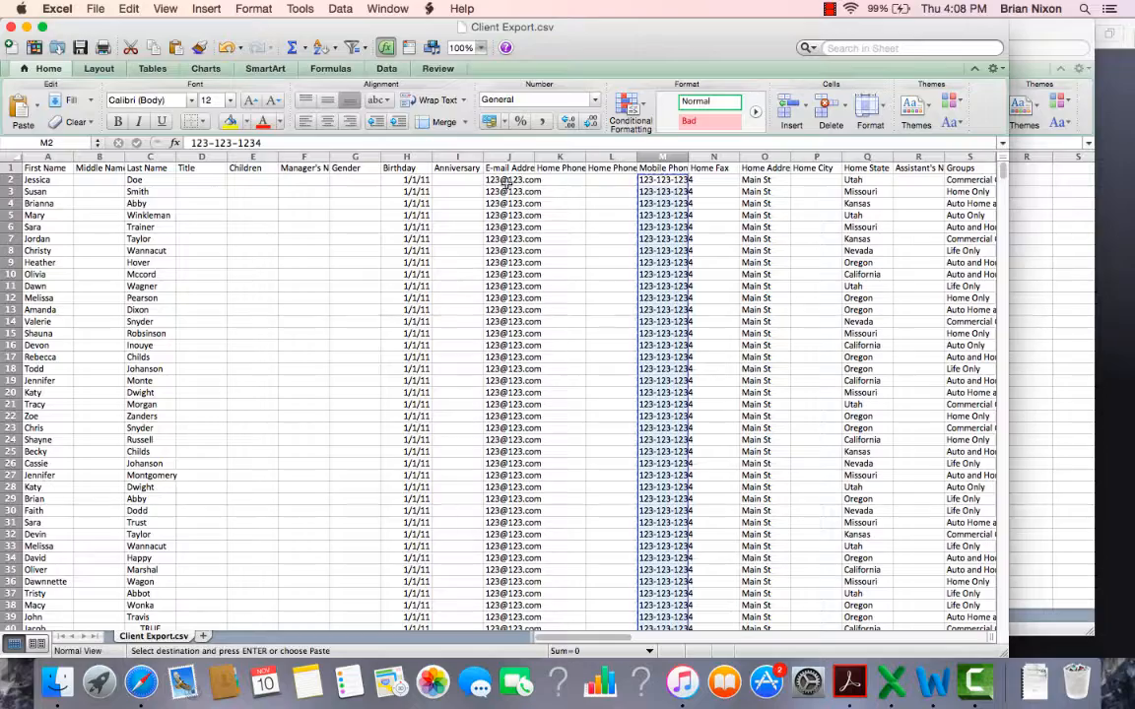
{"action": "left_click_drag", "start_coordinate": [506, 180], "coordinate": [523, 581]}
{"action": "key", "text": "super+c"}
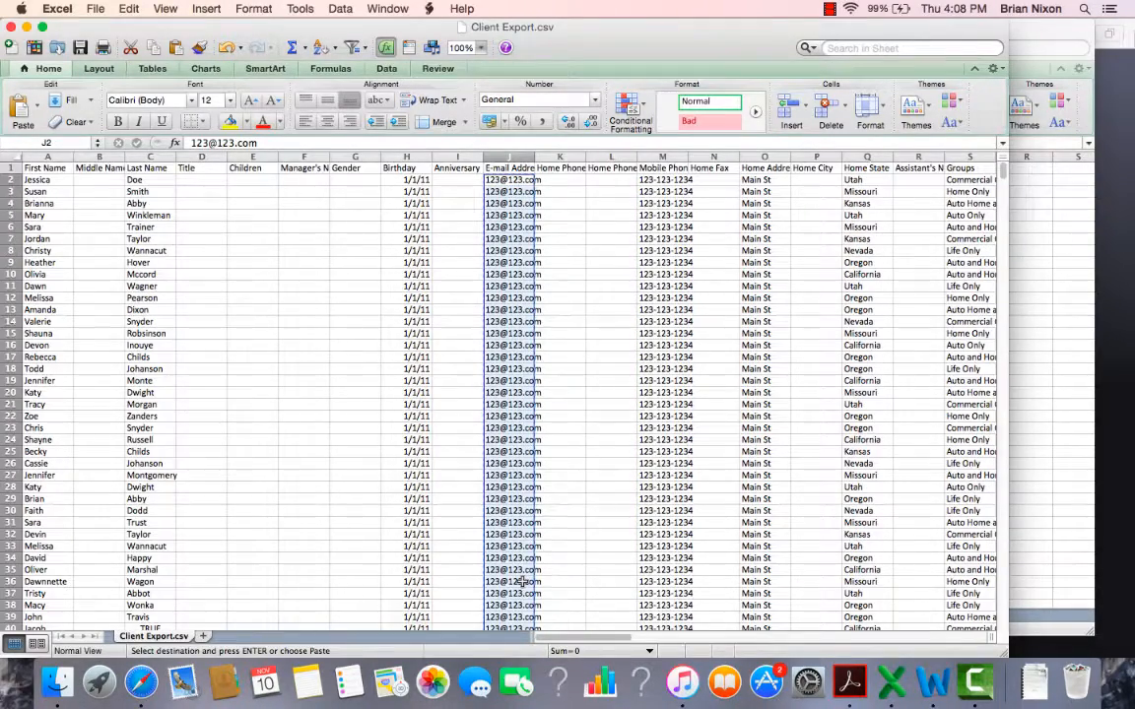
{"action": "left_click", "coordinate": [1058, 375]}
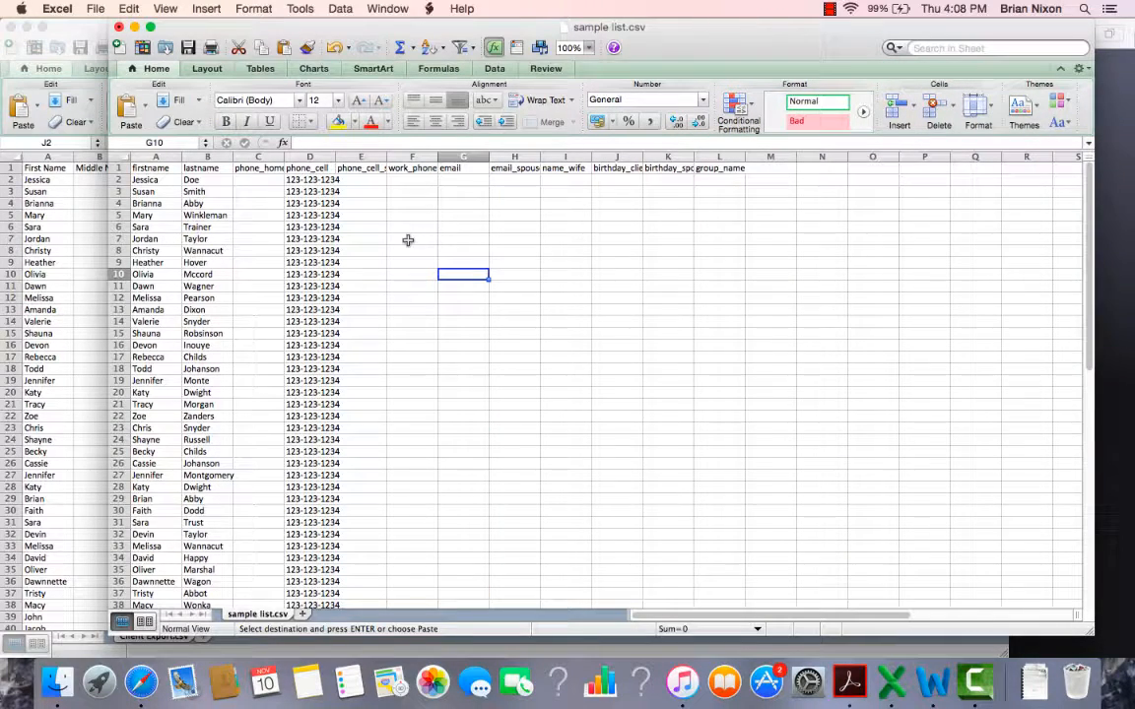
{"action": "left_click", "coordinate": [459, 181]}
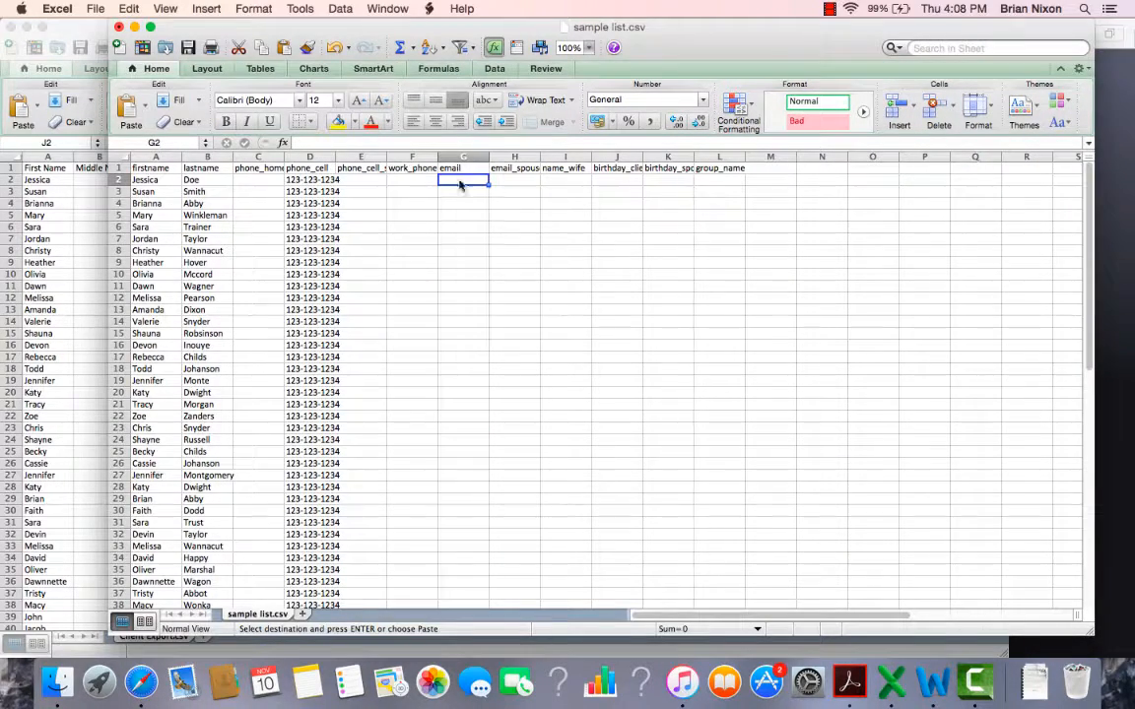
{"action": "key", "text": "cmd+v"}
Step: Copy the birthdays in H2:H44 of Client Export.csv into the client birthday column of sample list.csv, starting at J2
{"action": "left_click", "coordinate": [94, 261]}
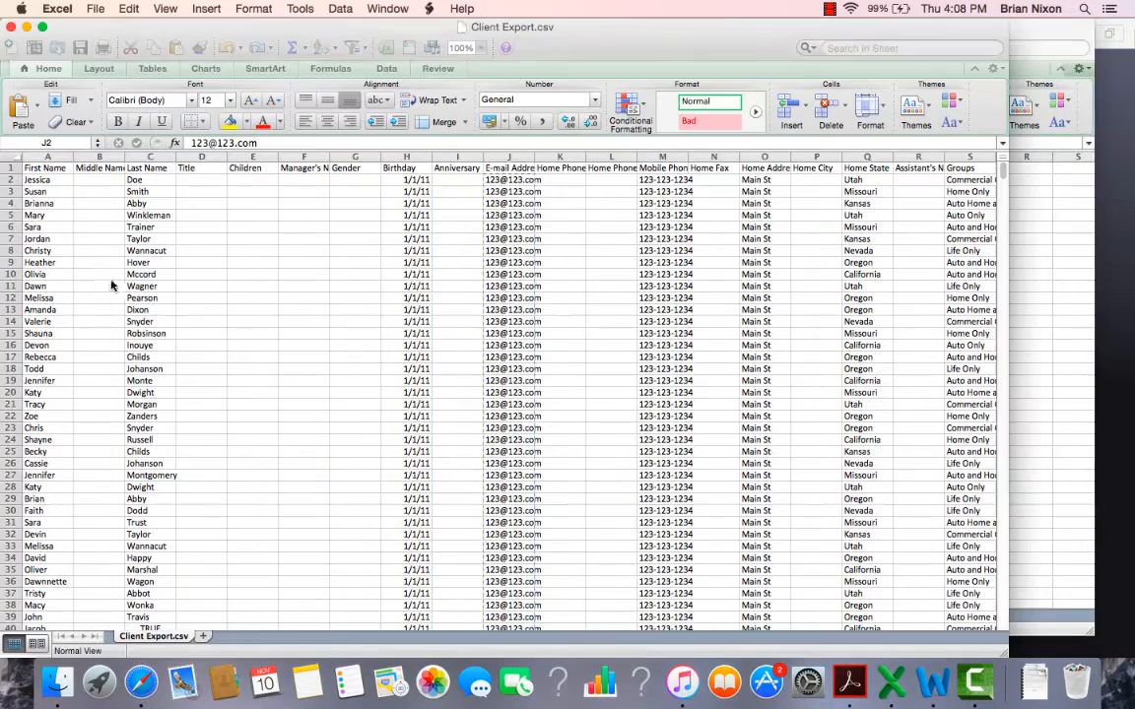
{"action": "left_click_drag", "start_coordinate": [413, 181], "coordinate": [416, 513]}
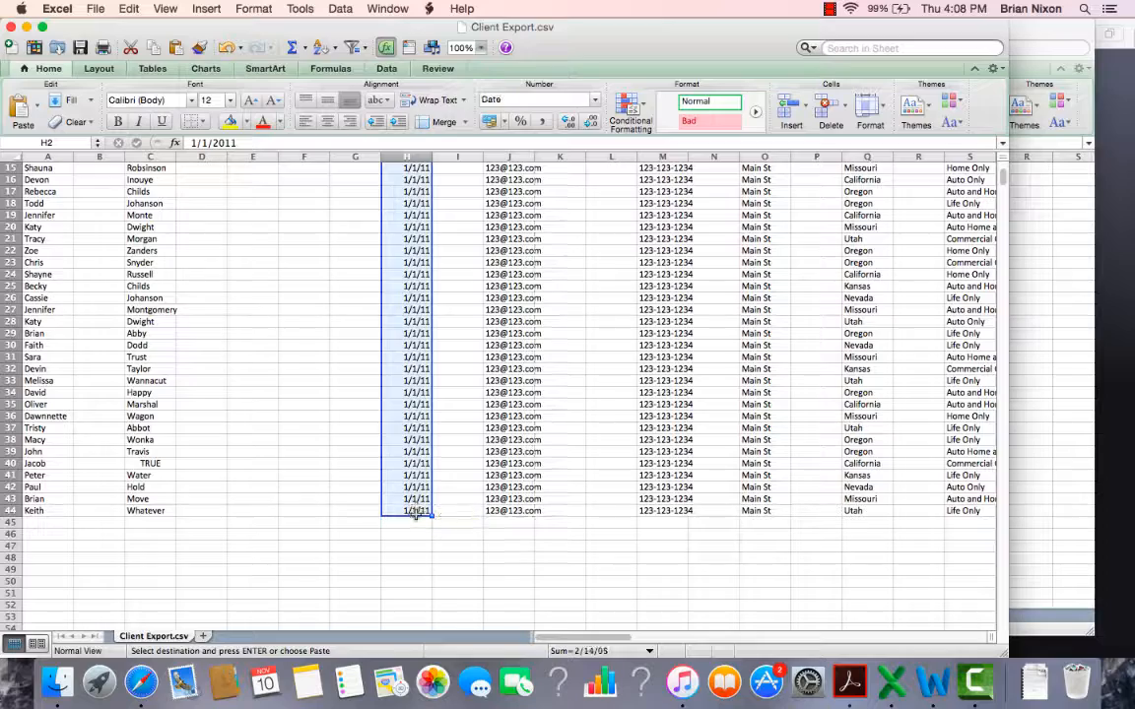
{"action": "key", "text": "super+c"}
{"action": "left_click", "coordinate": [1070, 445]}
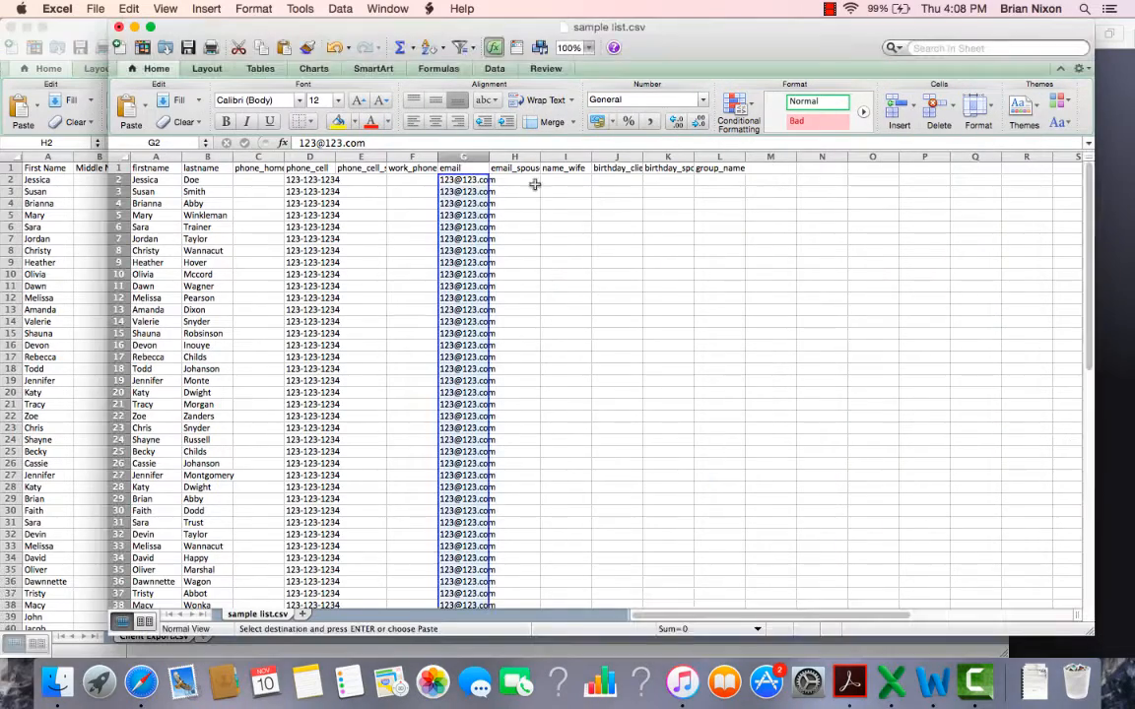
{"action": "left_click", "coordinate": [618, 179]}
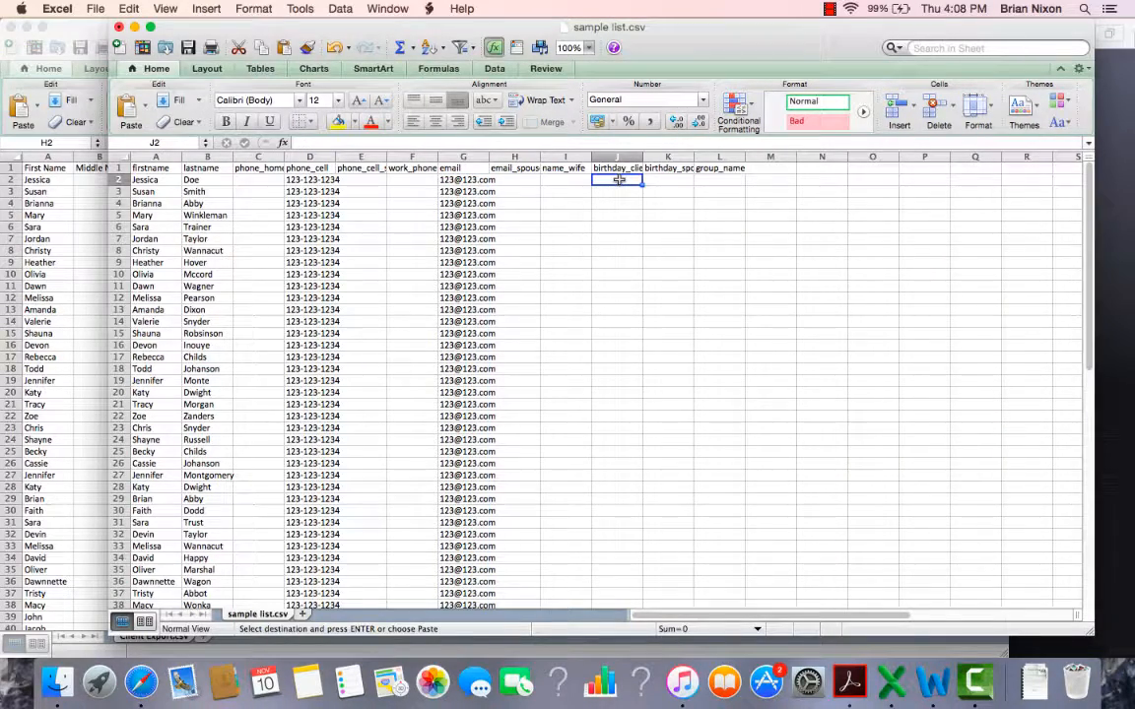
{"action": "key", "text": "super+v"}
{"action": "left_click", "coordinate": [721, 297]}
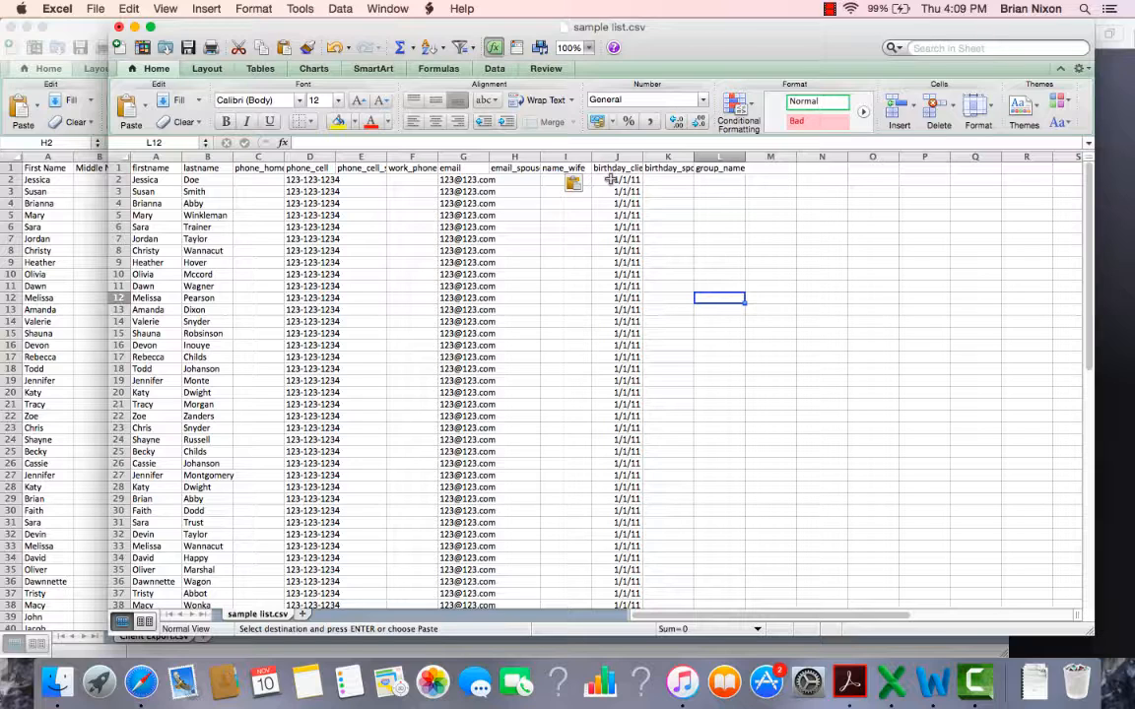
Step: Copy the Groups entries in column S of Client Export.csv into the group_name column of sample list.csv, starting at L2
{"action": "left_click", "coordinate": [710, 180]}
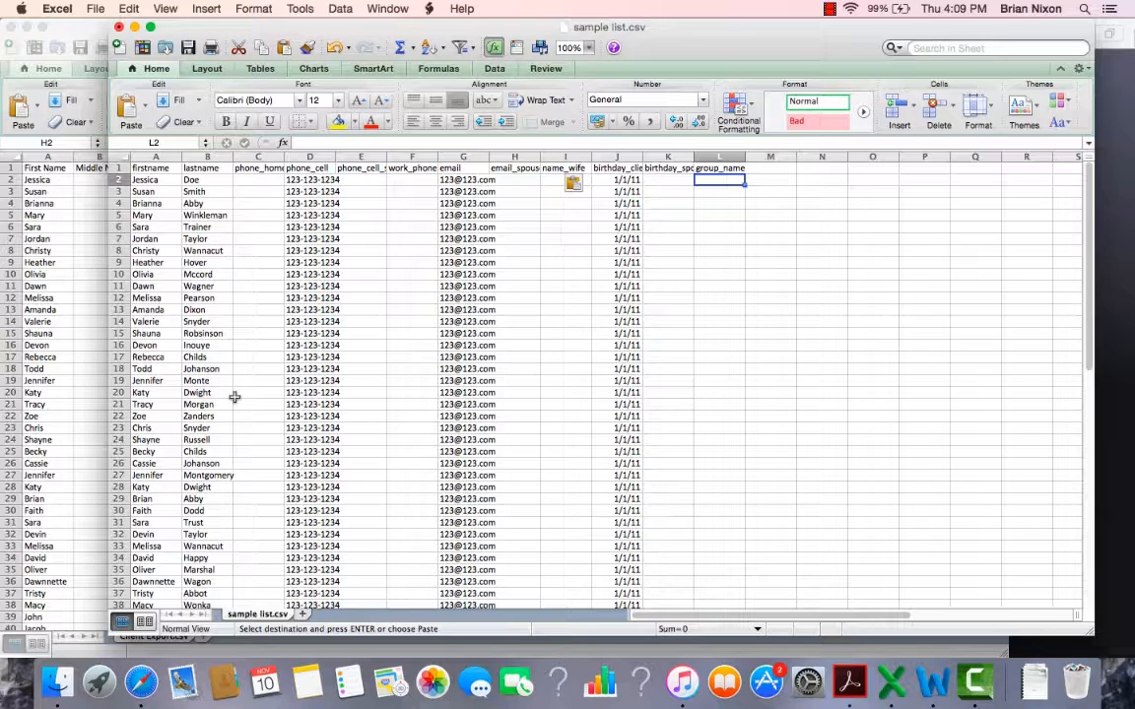
{"action": "left_click", "coordinate": [65, 345]}
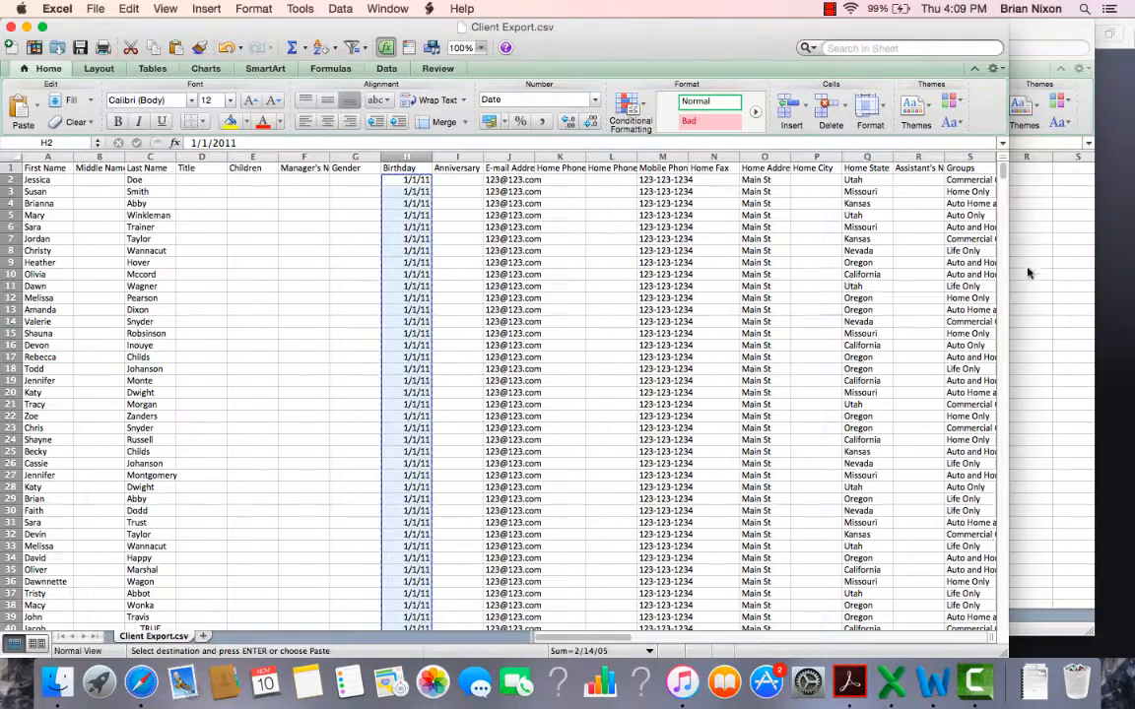
{"action": "left_click_drag", "start_coordinate": [961, 181], "coordinate": [846, 625]}
{"action": "left_click", "coordinate": [711, 182]}
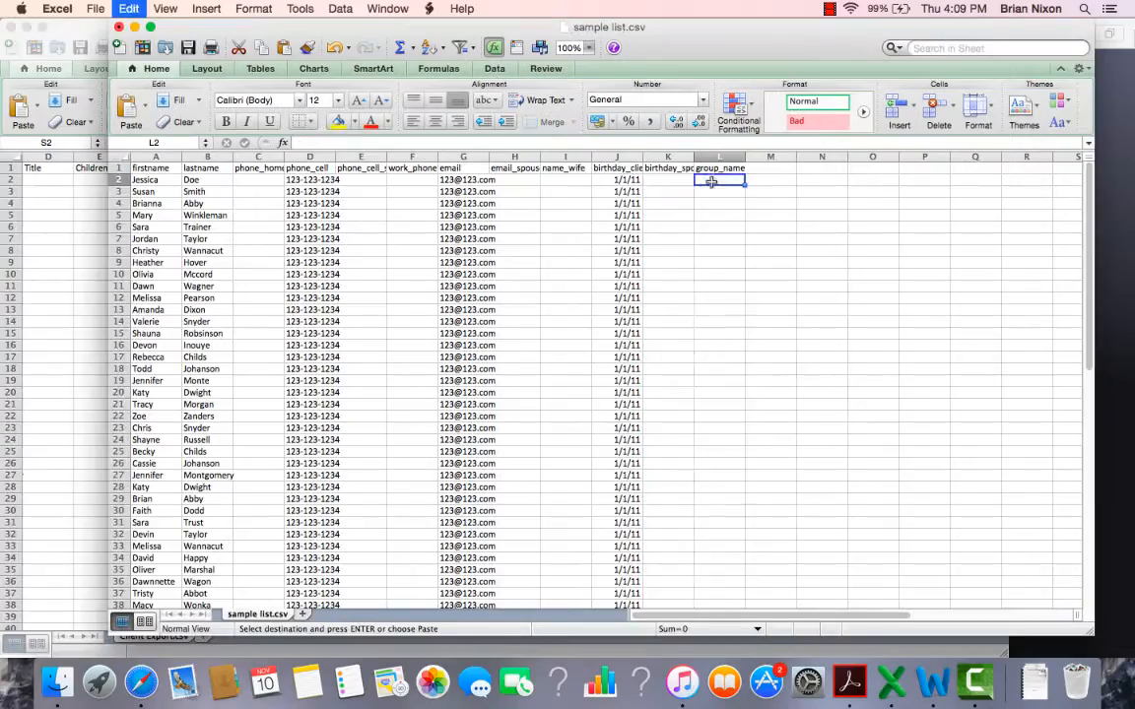
{"action": "key", "text": "super+v"}
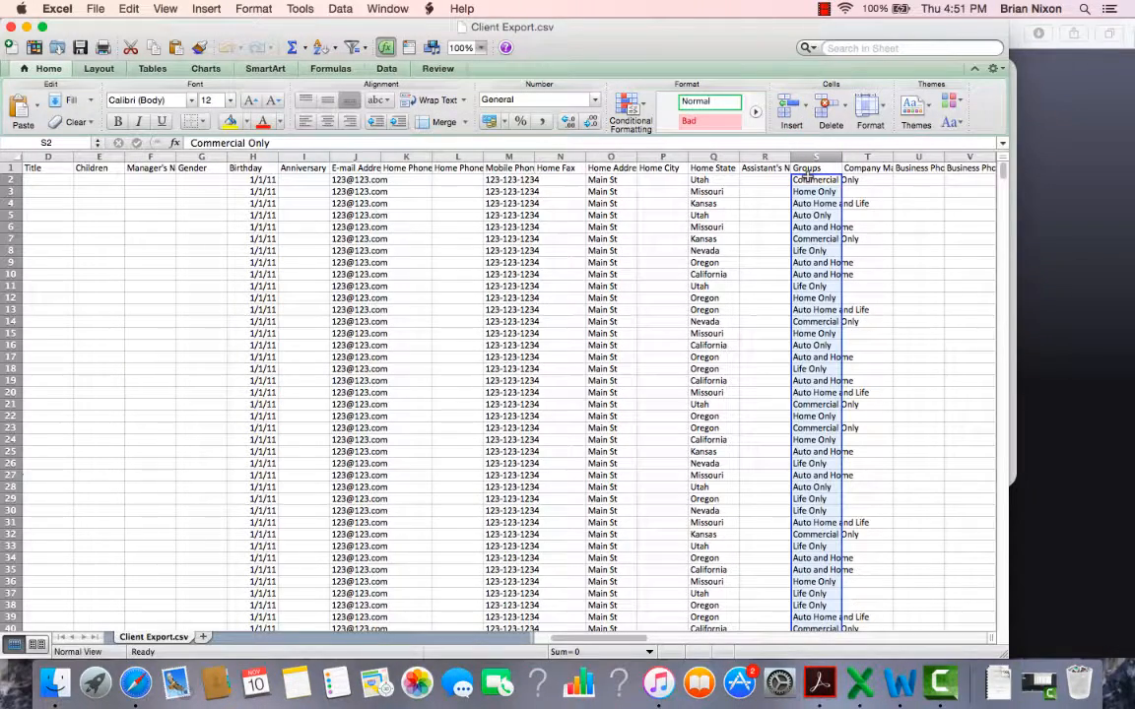
{"action": "left_click", "coordinate": [814, 250]}
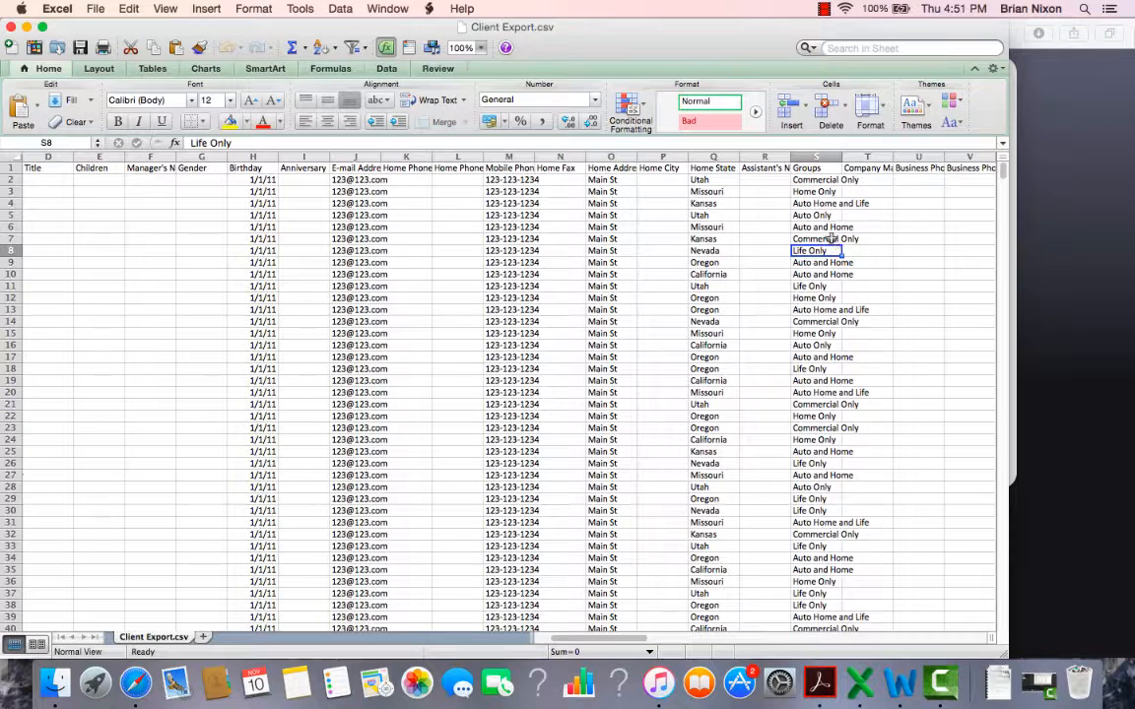
Step: Switch to TouchPoints in Safari and view the Build Groups page
{"action": "left_click", "coordinate": [800, 181]}
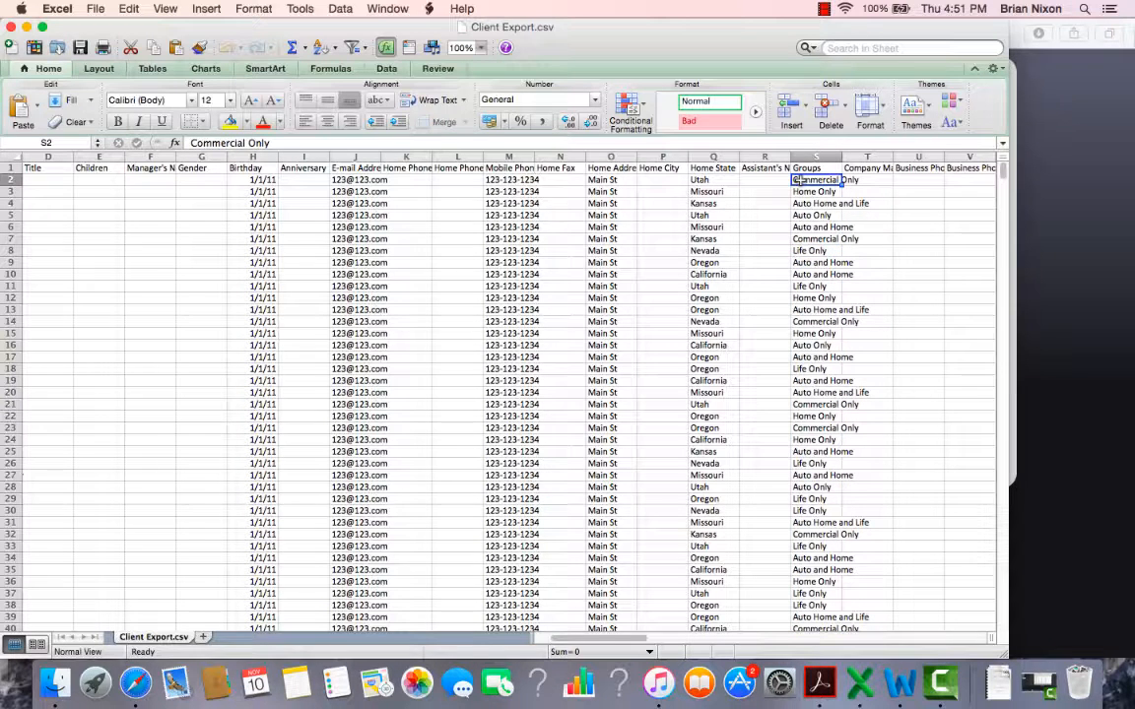
{"action": "key", "text": "super+Tab"}
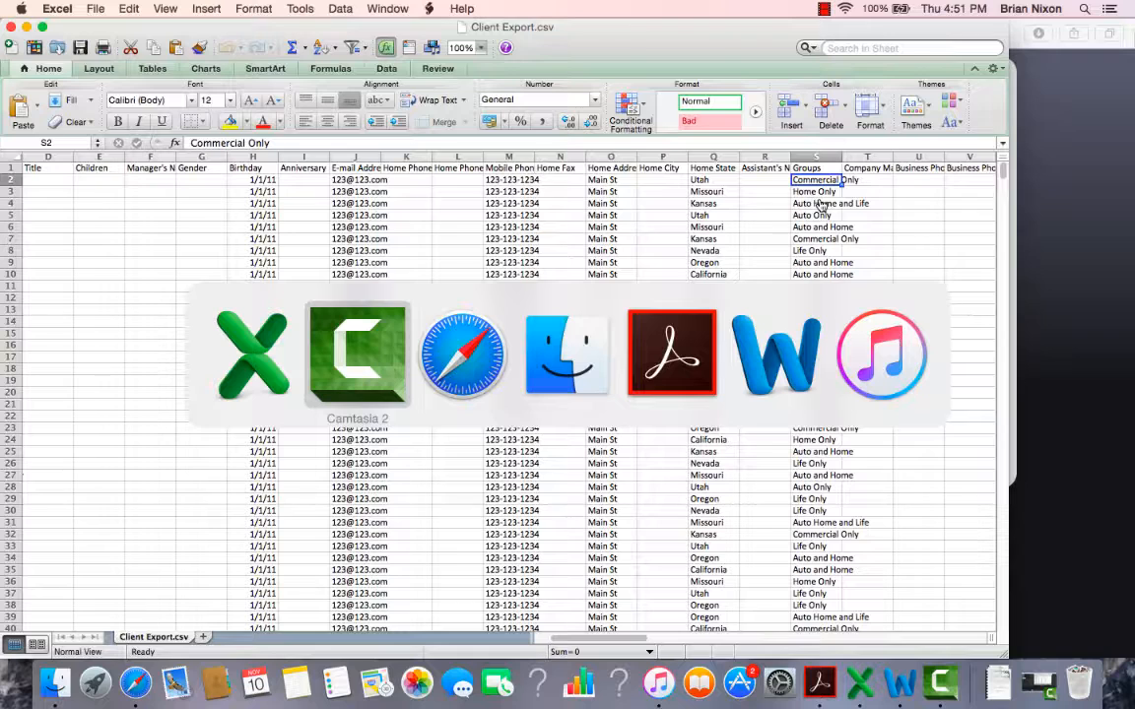
{"action": "key", "text": "super+Tab"}
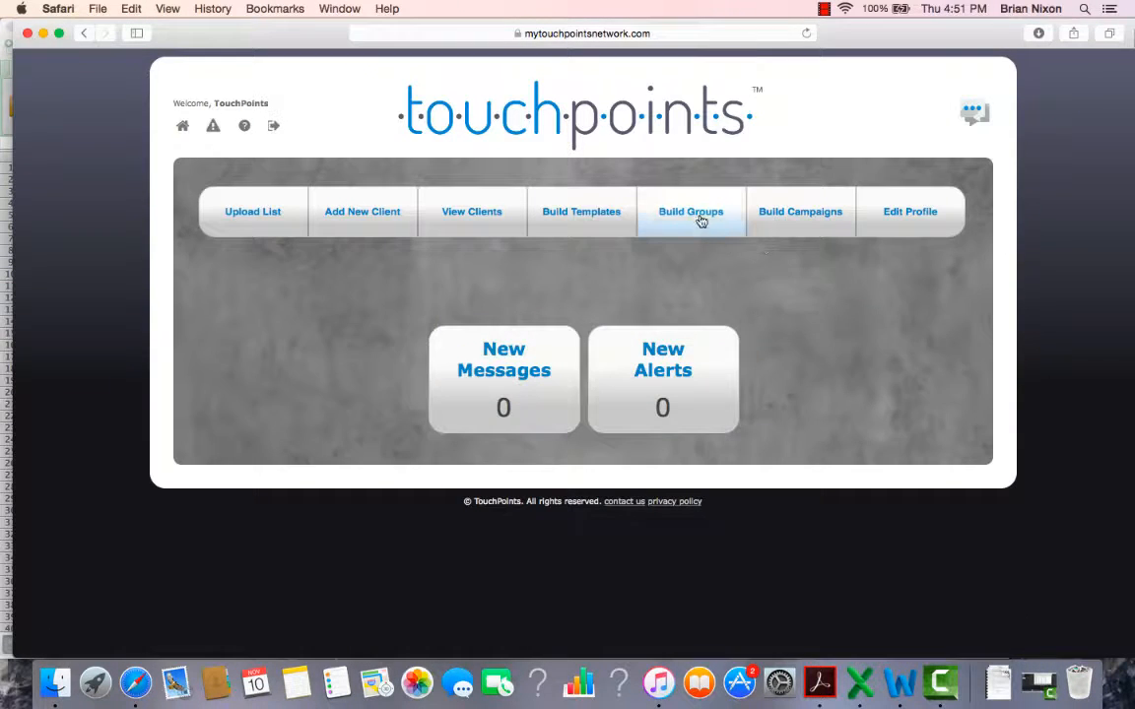
{"action": "left_click", "coordinate": [701, 218]}
{"action": "scroll", "coordinate": [444, 438], "scroll_direction": "down", "scroll_amount": 1}
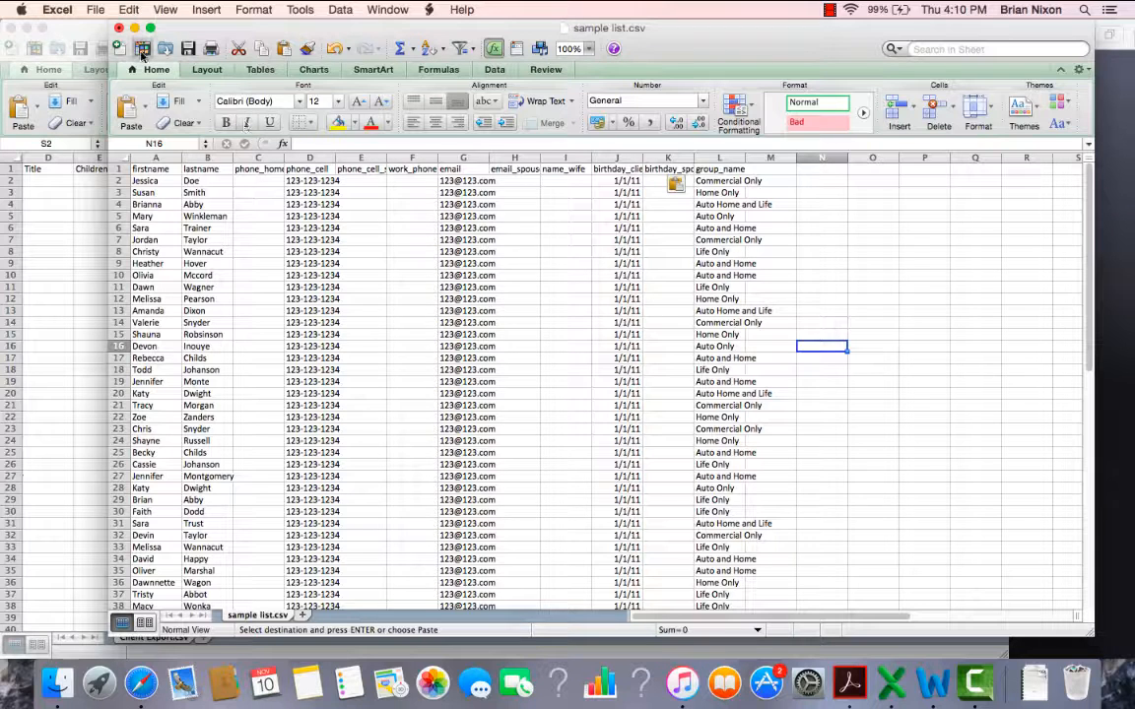
Step: Save the filled sample list as Client list Oct in Windows Comma Separated (.csv) format in the Lists folder and close it without saving again
{"action": "left_click", "coordinate": [96, 10]}
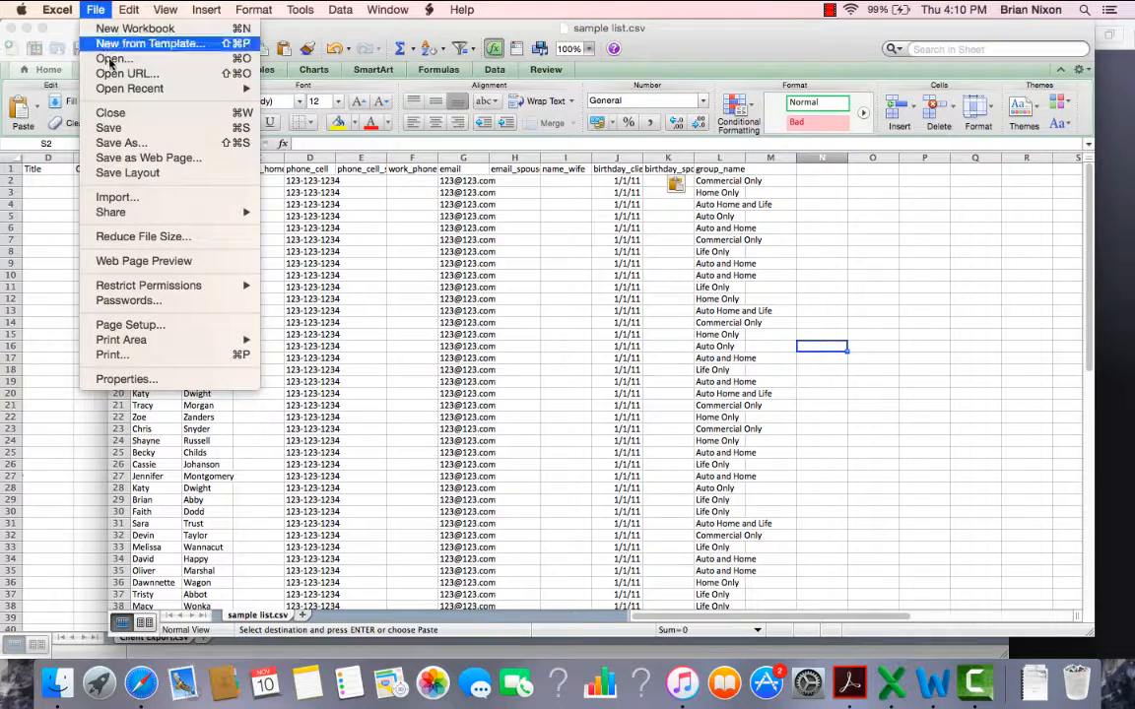
{"action": "left_click", "coordinate": [119, 145]}
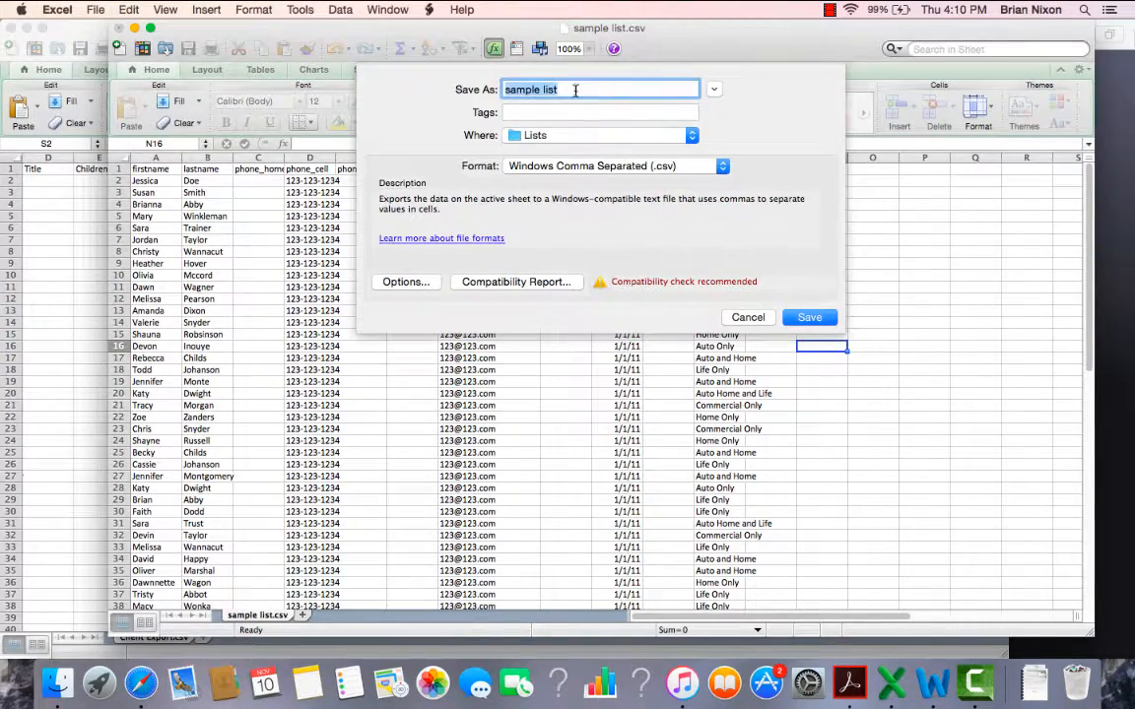
{"action": "type", "text": "Client"}
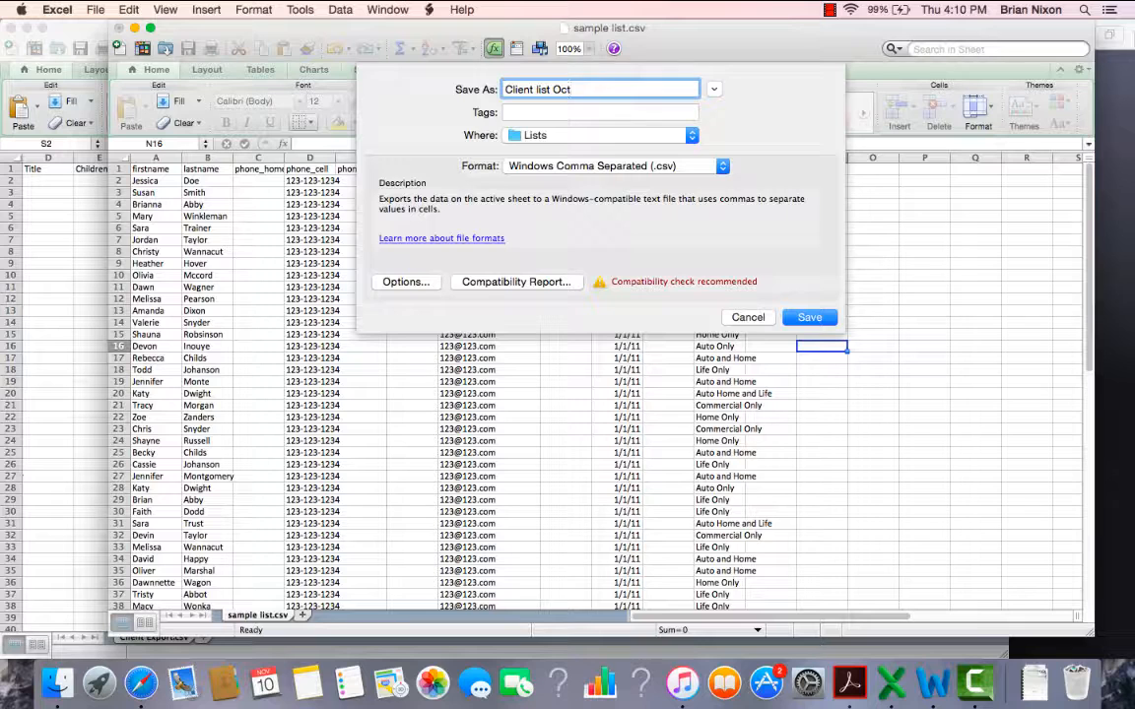
{"action": "left_click", "coordinate": [722, 168]}
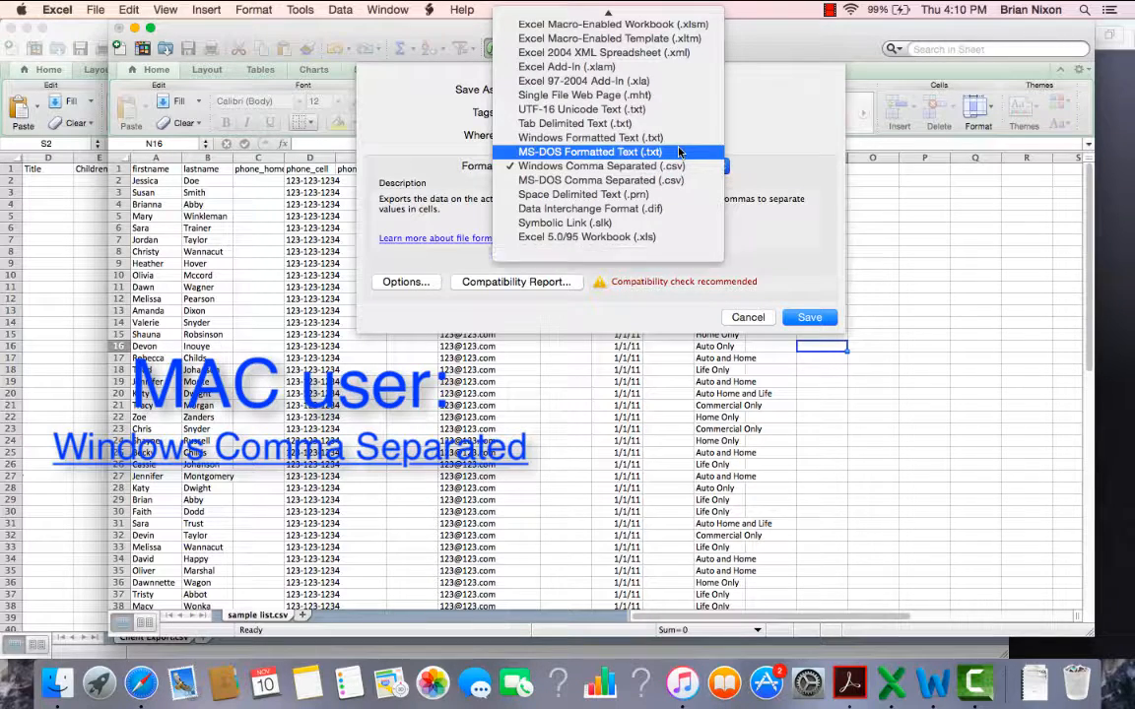
{"action": "scroll", "coordinate": [678, 152], "scroll_direction": "up", "scroll_amount": 5}
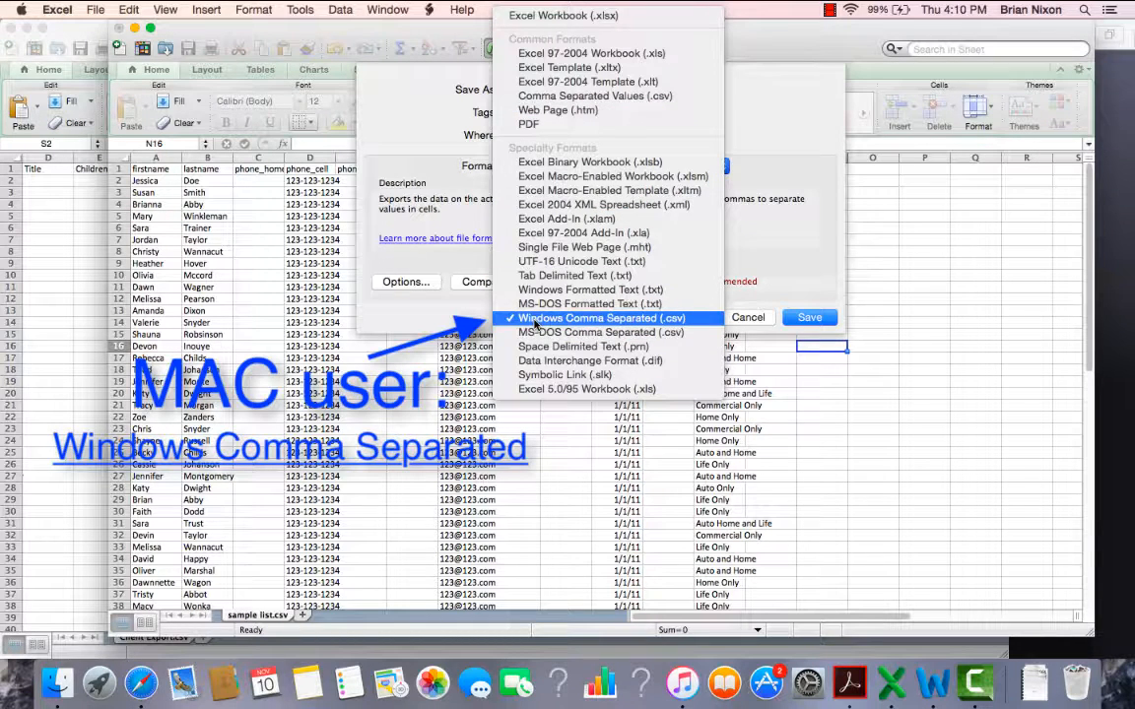
{"action": "left_click", "coordinate": [535, 324]}
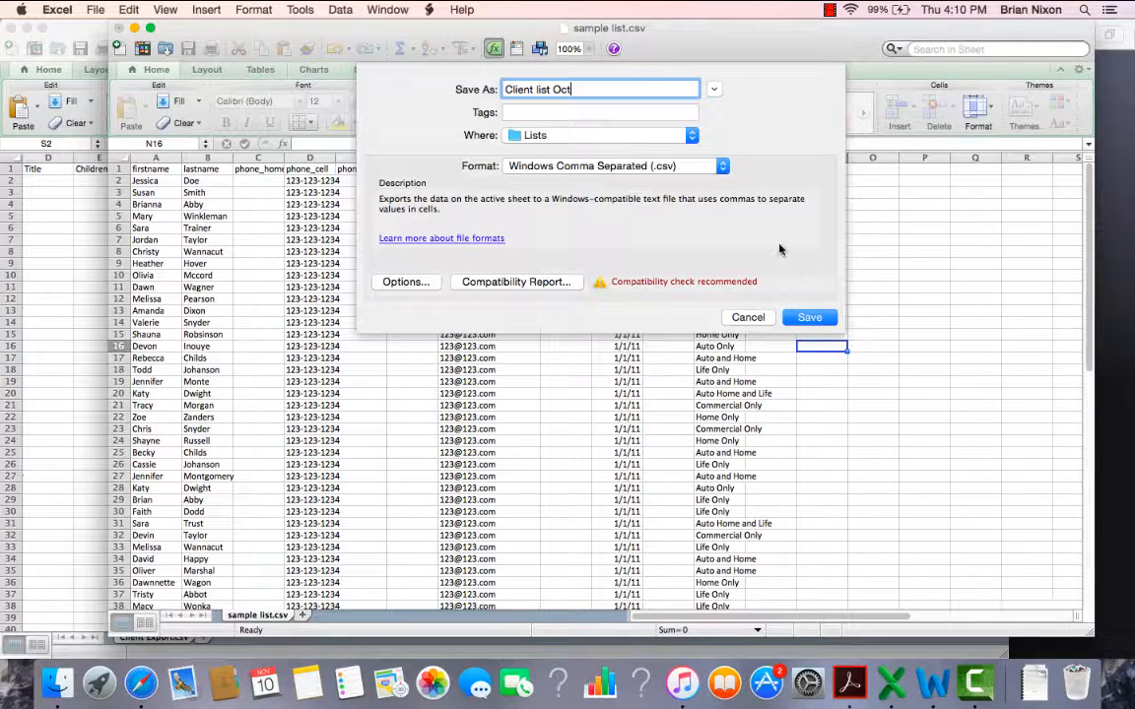
{"action": "left_click", "coordinate": [809, 317]}
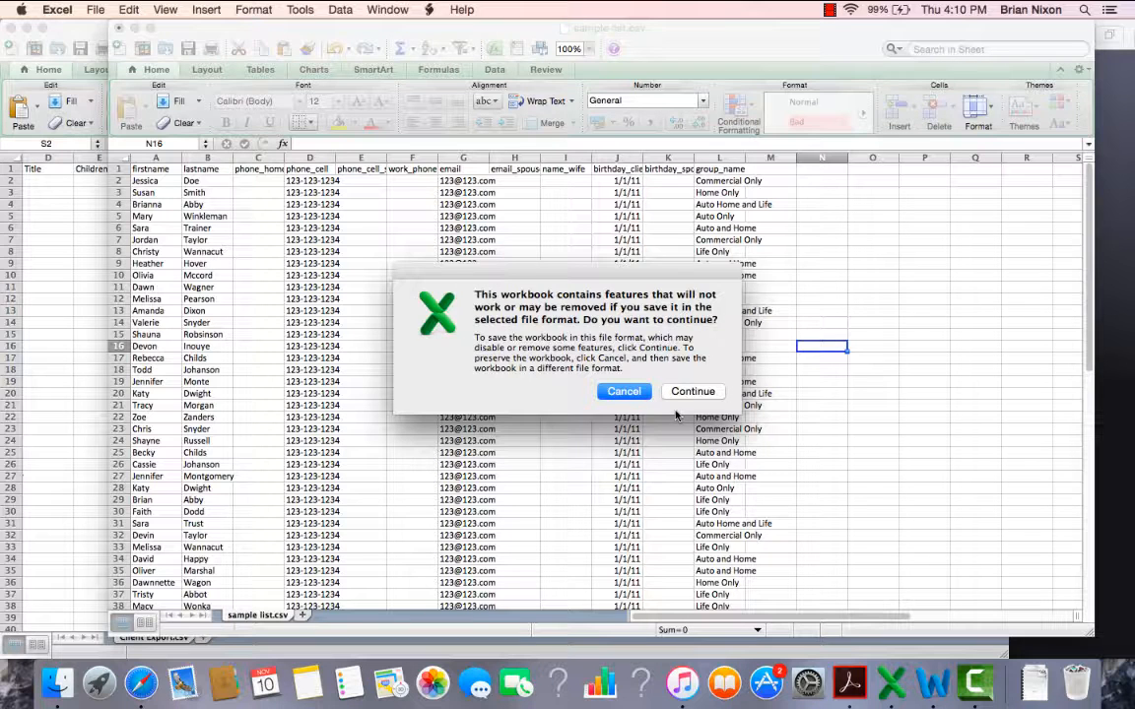
{"action": "left_click", "coordinate": [693, 392]}
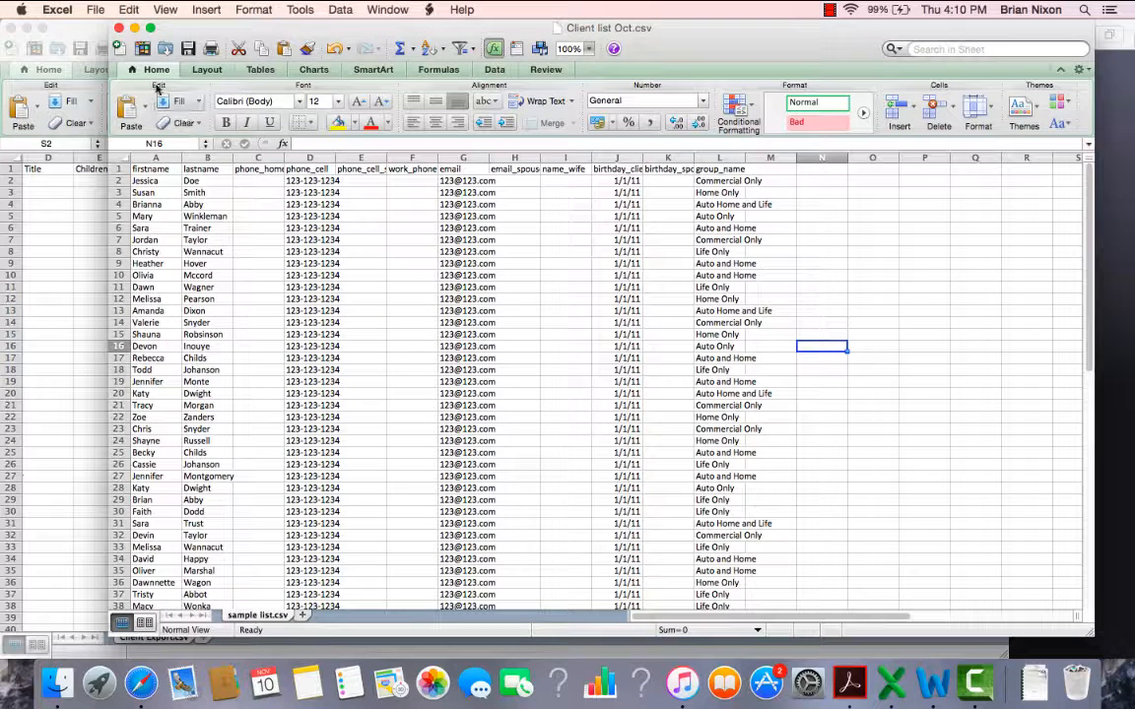
{"action": "left_click", "coordinate": [118, 28]}
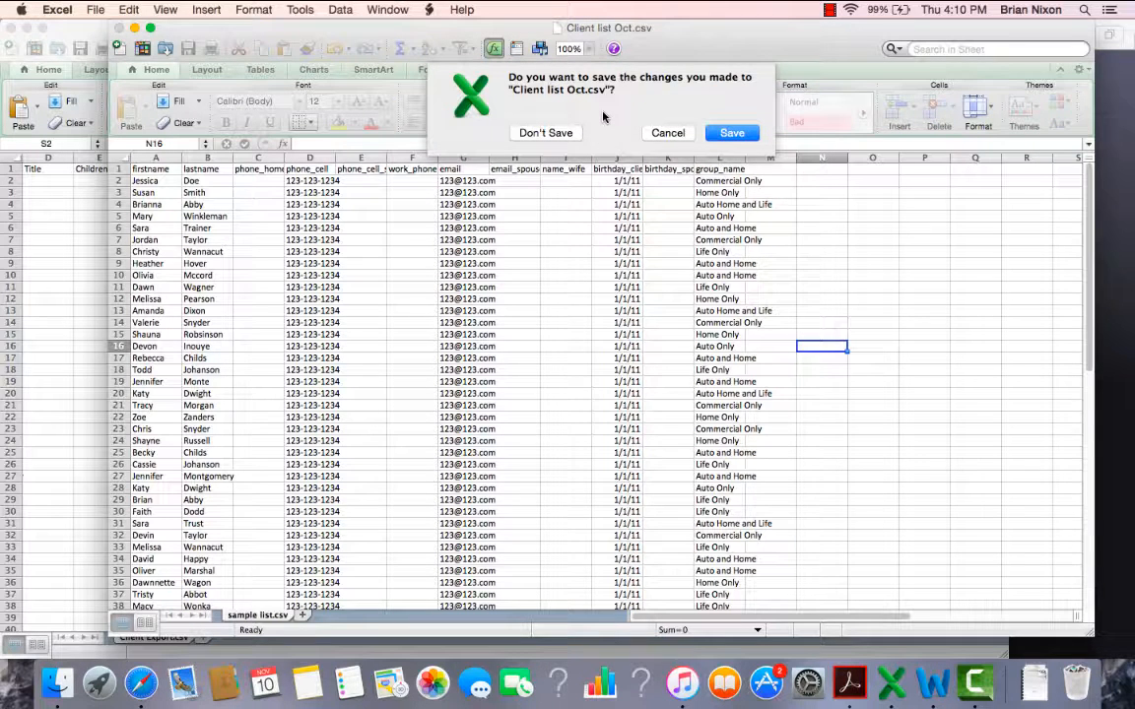
{"action": "left_click", "coordinate": [542, 134]}
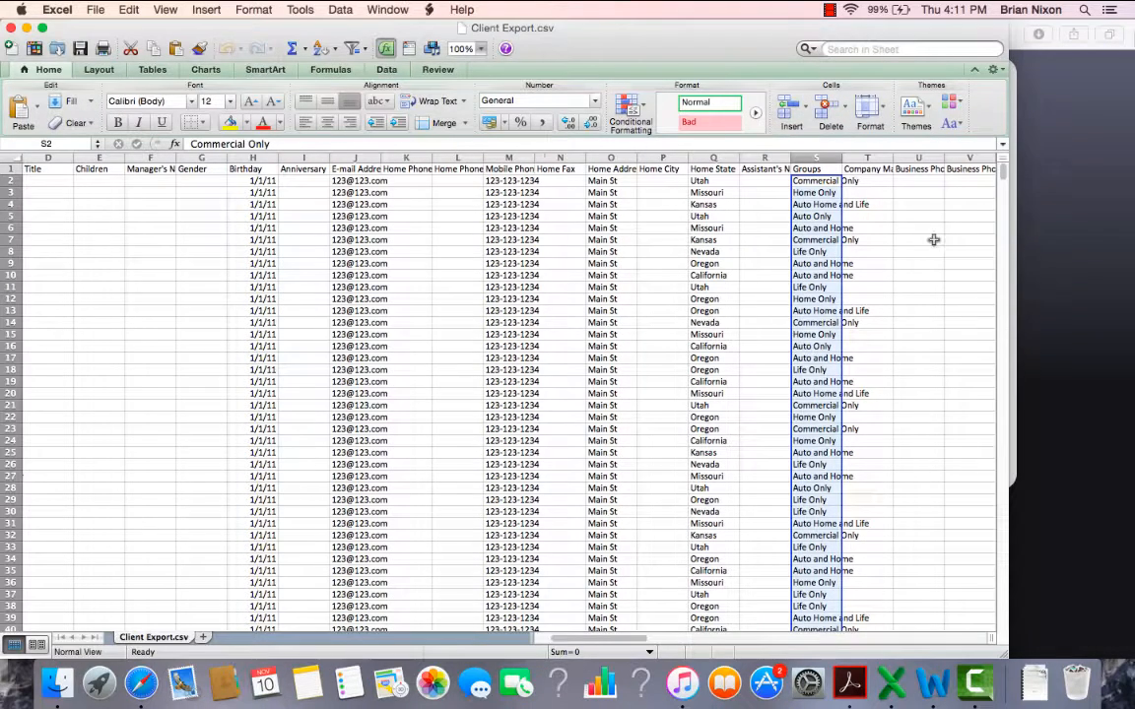
Step: Switch to TouchPoints in Safari, upload the Client list Oct file as a client list, and close the upload dialog
{"action": "left_click", "coordinate": [1095, 266]}
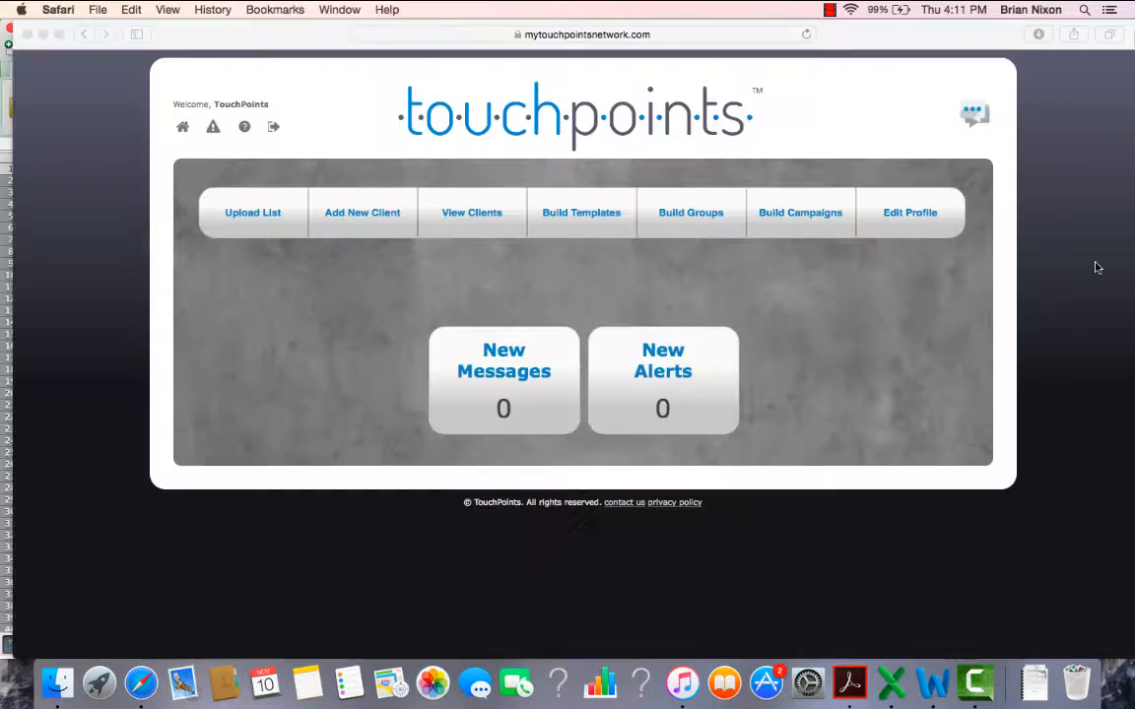
{"action": "left_click", "coordinate": [518, 123]}
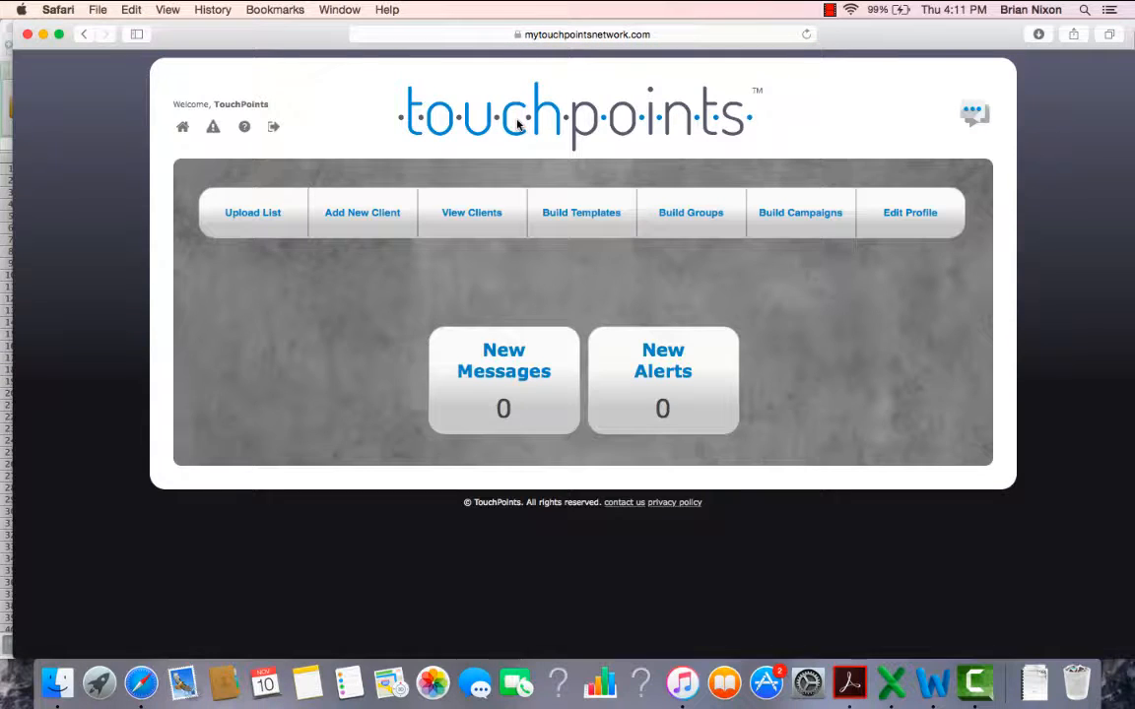
{"action": "left_click", "coordinate": [251, 222]}
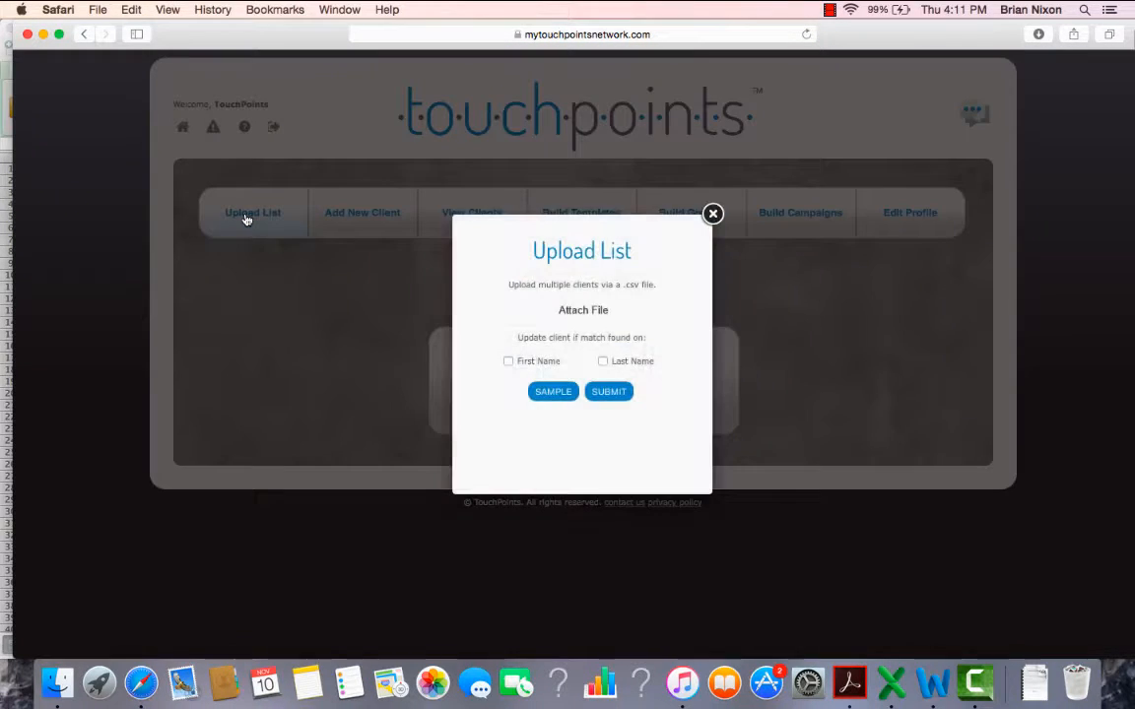
{"action": "left_click", "coordinate": [580, 311]}
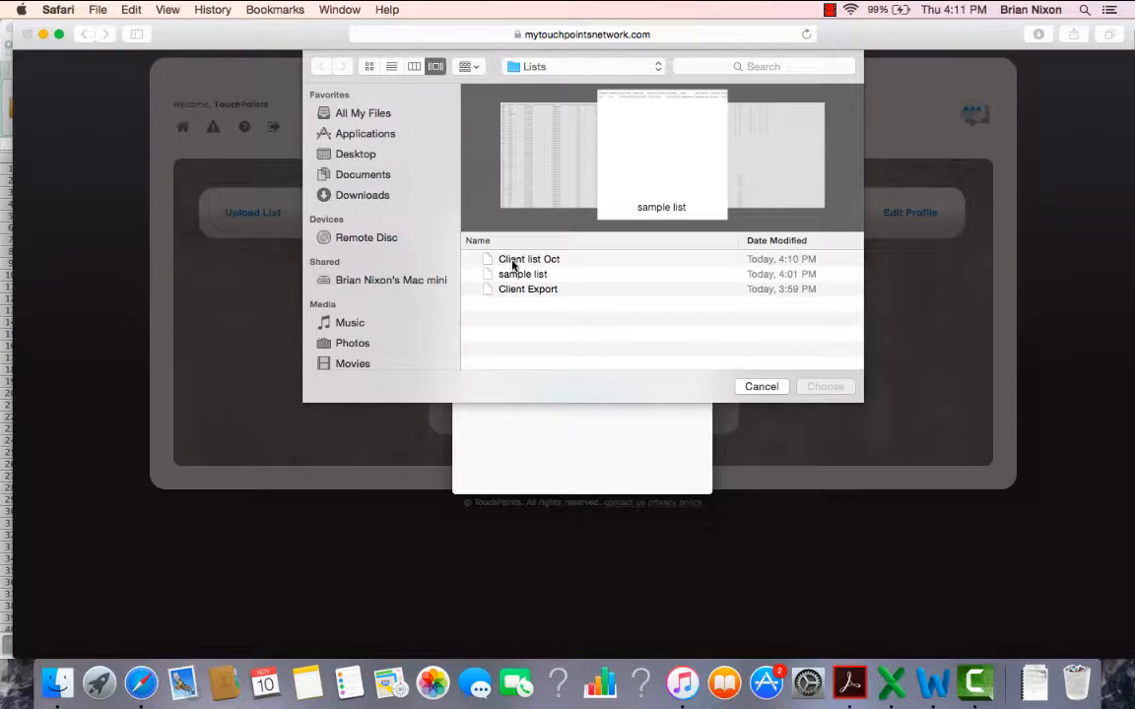
{"action": "left_click", "coordinate": [515, 261]}
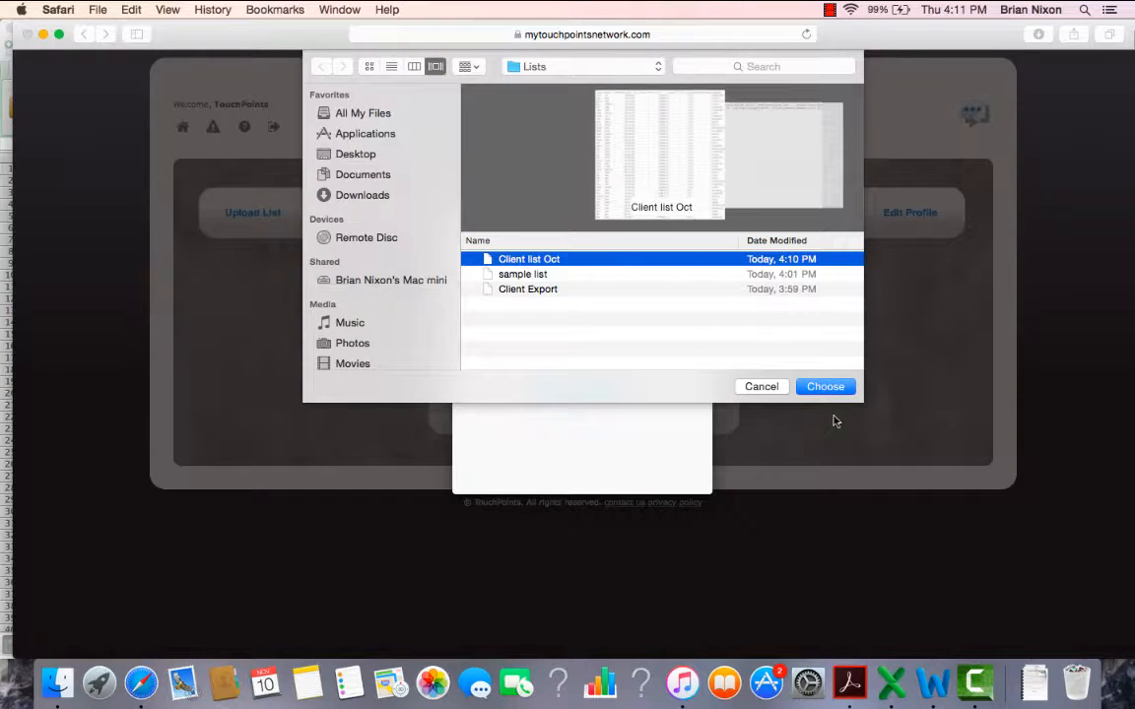
{"action": "left_click", "coordinate": [821, 387]}
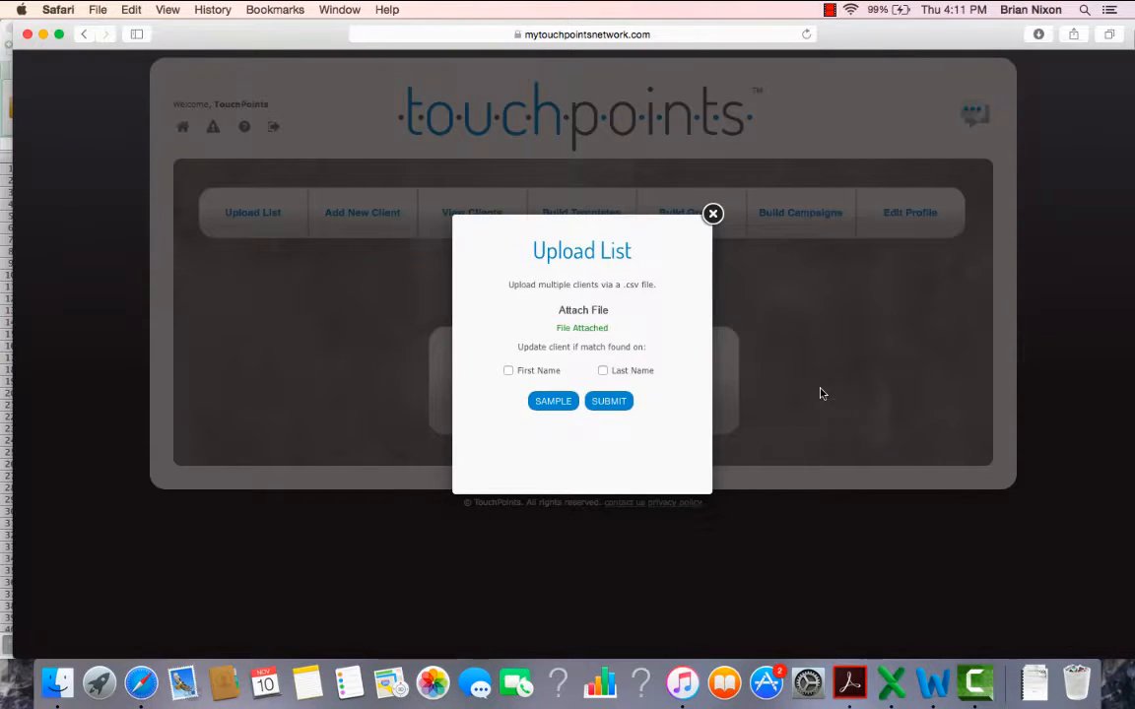
{"action": "left_click", "coordinate": [613, 407]}
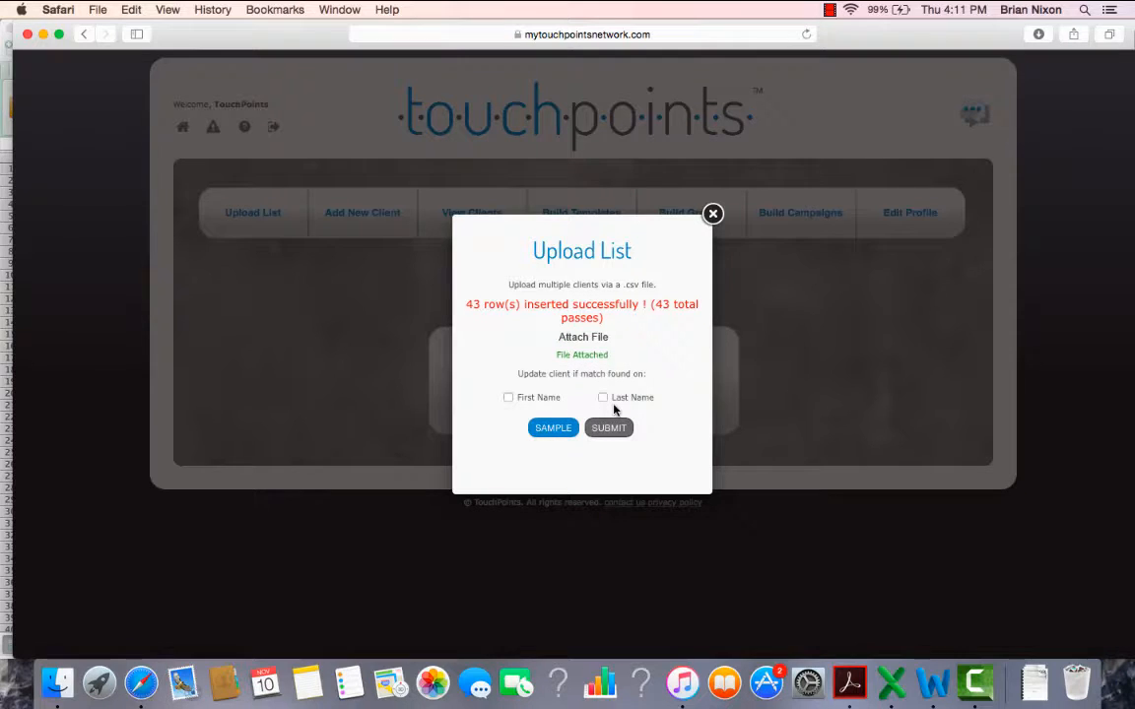
{"action": "left_click", "coordinate": [713, 215]}
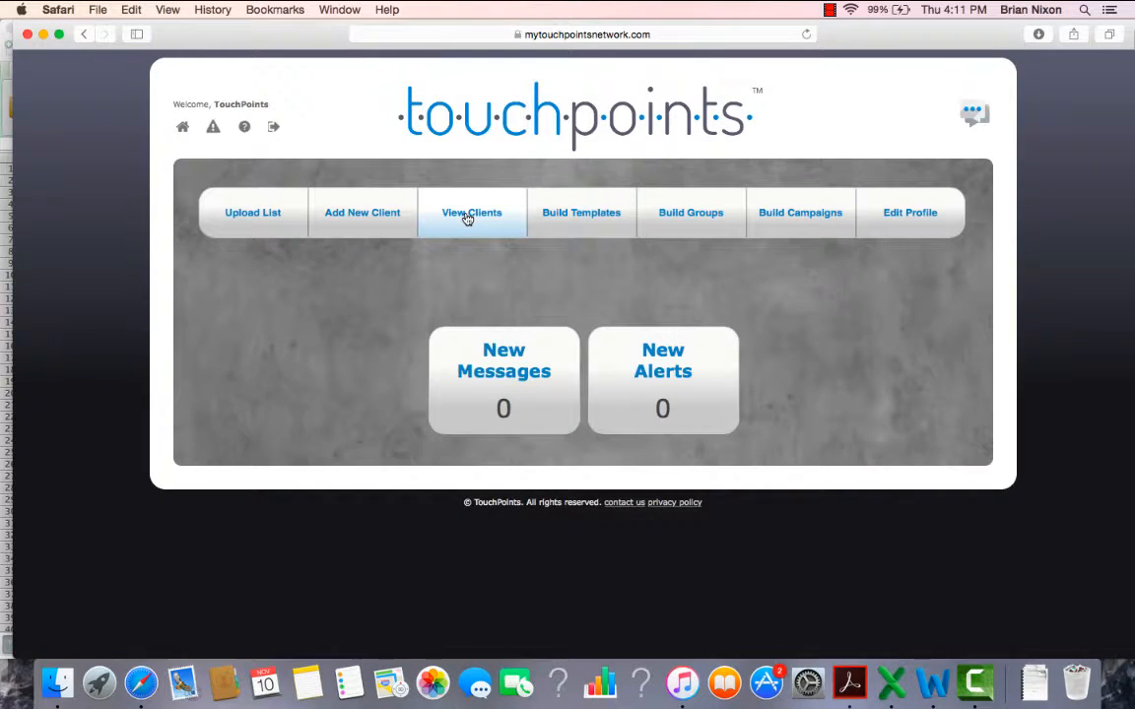
Step: View the TouchPoints client list and look through the imported clients' contact details and group assignments
{"action": "left_click", "coordinate": [467, 216]}
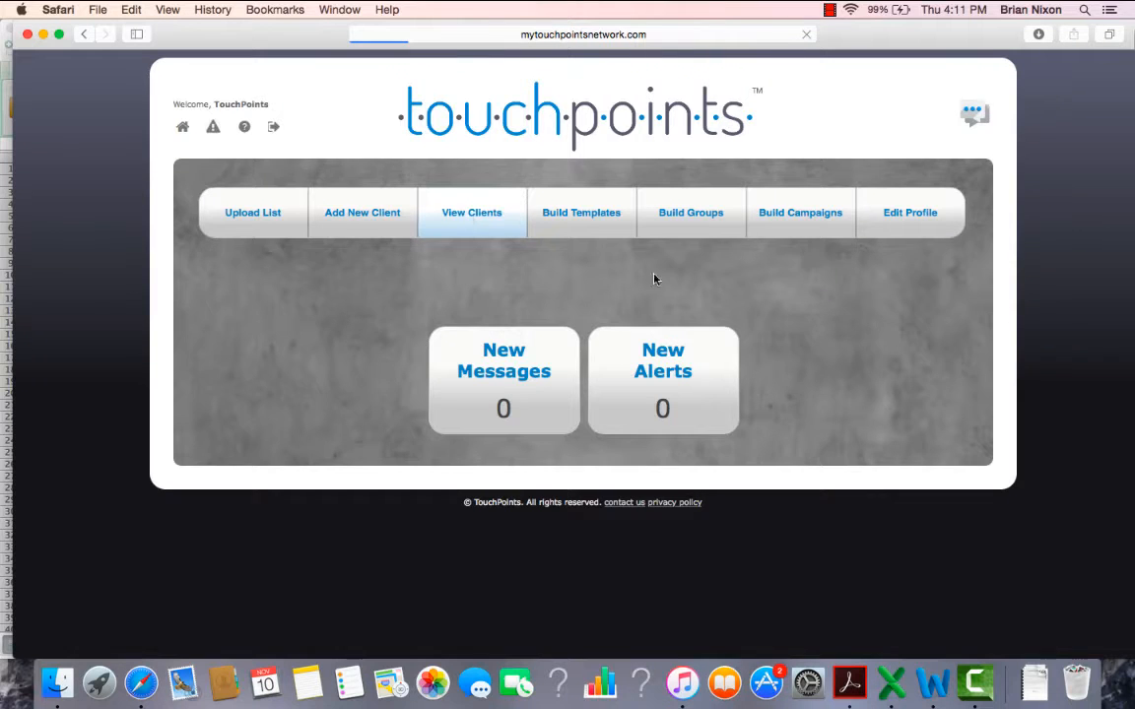
{"action": "scroll", "coordinate": [466, 452], "scroll_direction": "down", "scroll_amount": 5}
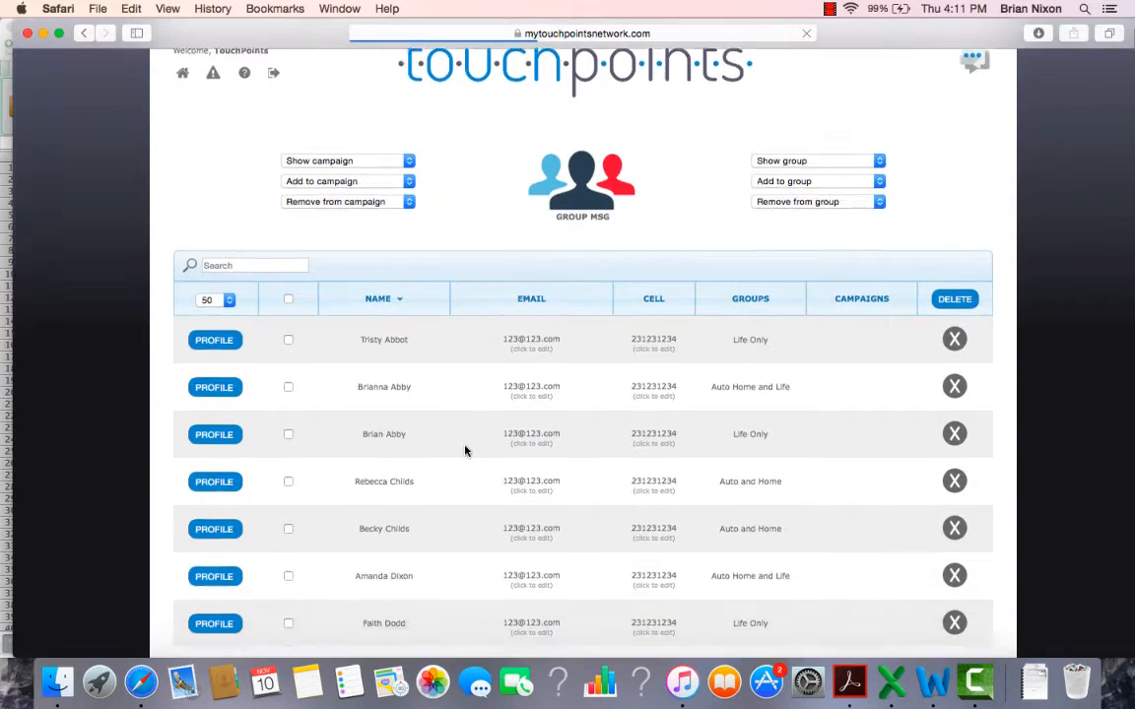
{"action": "scroll", "coordinate": [467, 451], "scroll_direction": "down", "scroll_amount": 6}
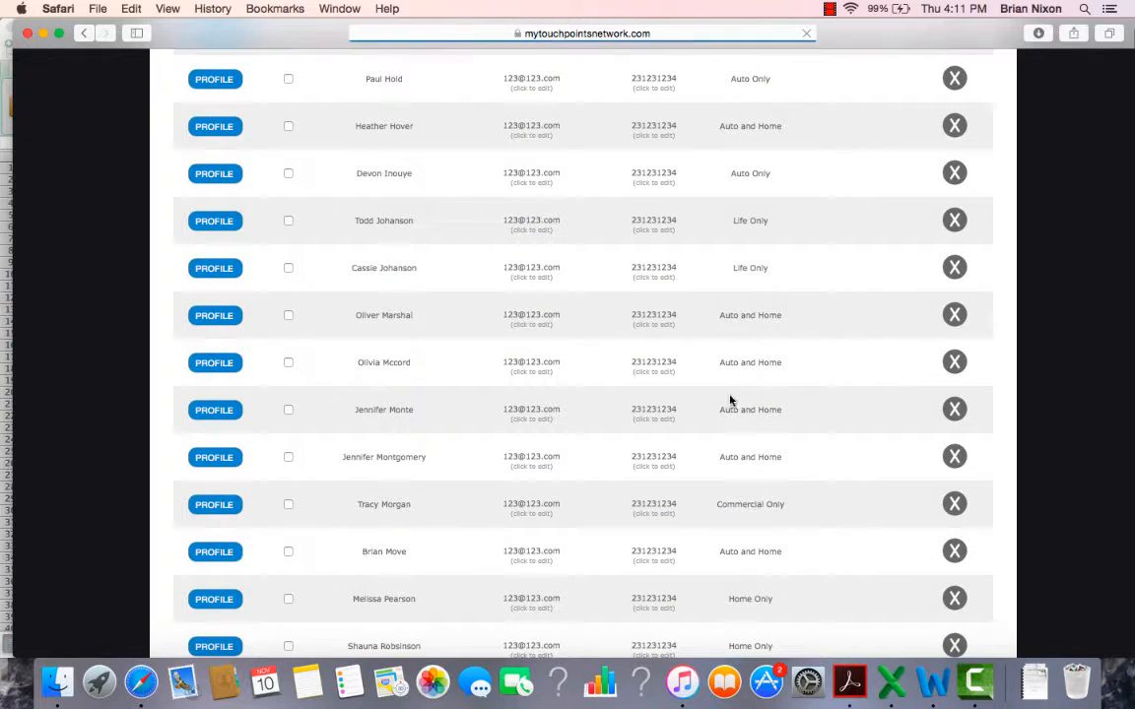
{"action": "scroll", "coordinate": [724, 266], "scroll_direction": "up", "scroll_amount": 1}
{"action": "scroll", "coordinate": [724, 266], "scroll_direction": "up", "scroll_amount": 10}
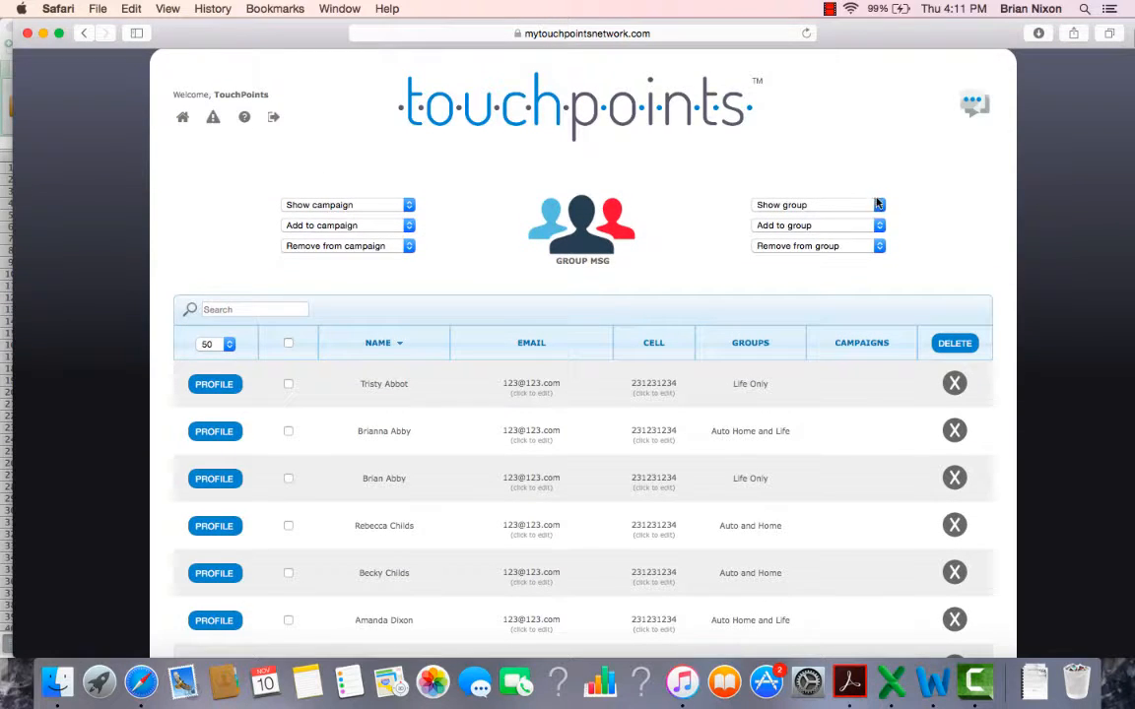
Step: Filter the client list by the Commercial Only group, look through its clients, and switch the filter to Home Only
{"action": "left_click", "coordinate": [881, 205]}
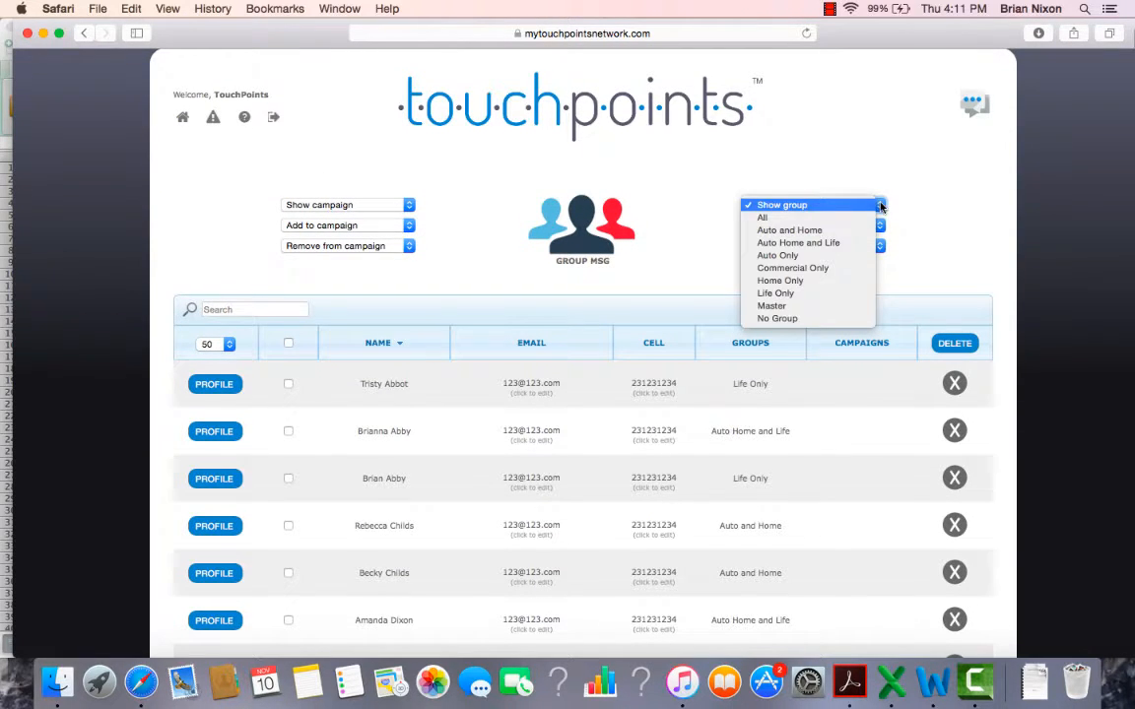
{"action": "left_click", "coordinate": [779, 281]}
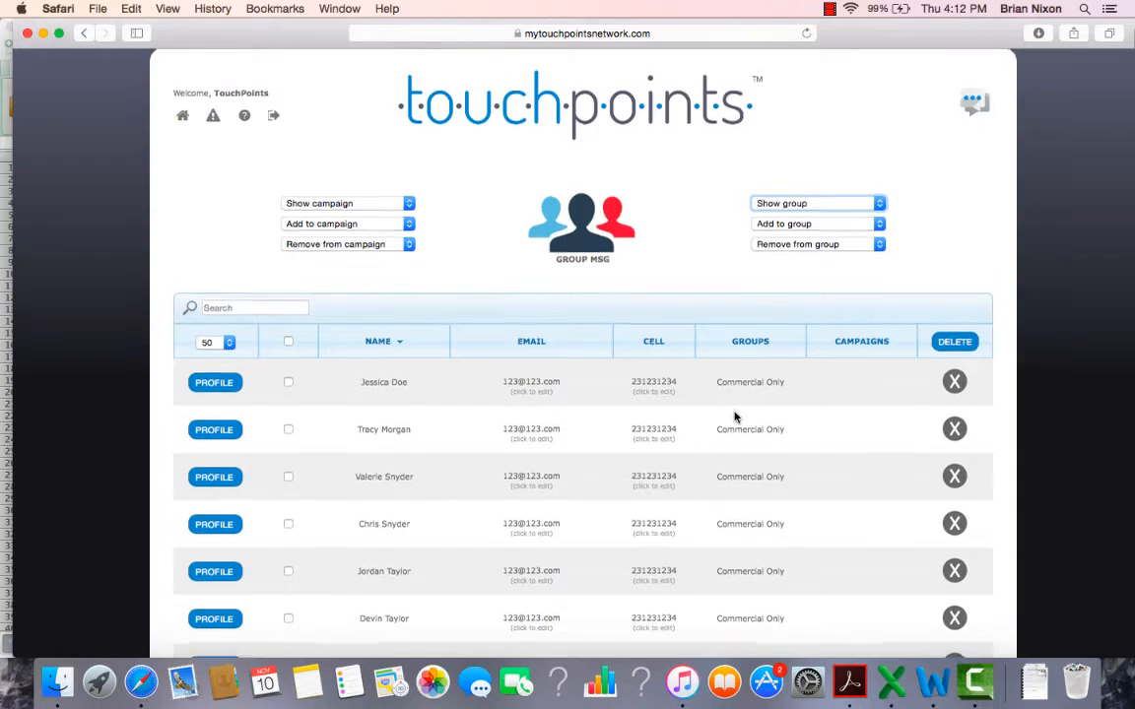
{"action": "scroll", "coordinate": [734, 417], "scroll_direction": "down", "scroll_amount": 2}
{"action": "scroll", "coordinate": [734, 417], "scroll_direction": "up", "scroll_amount": 1}
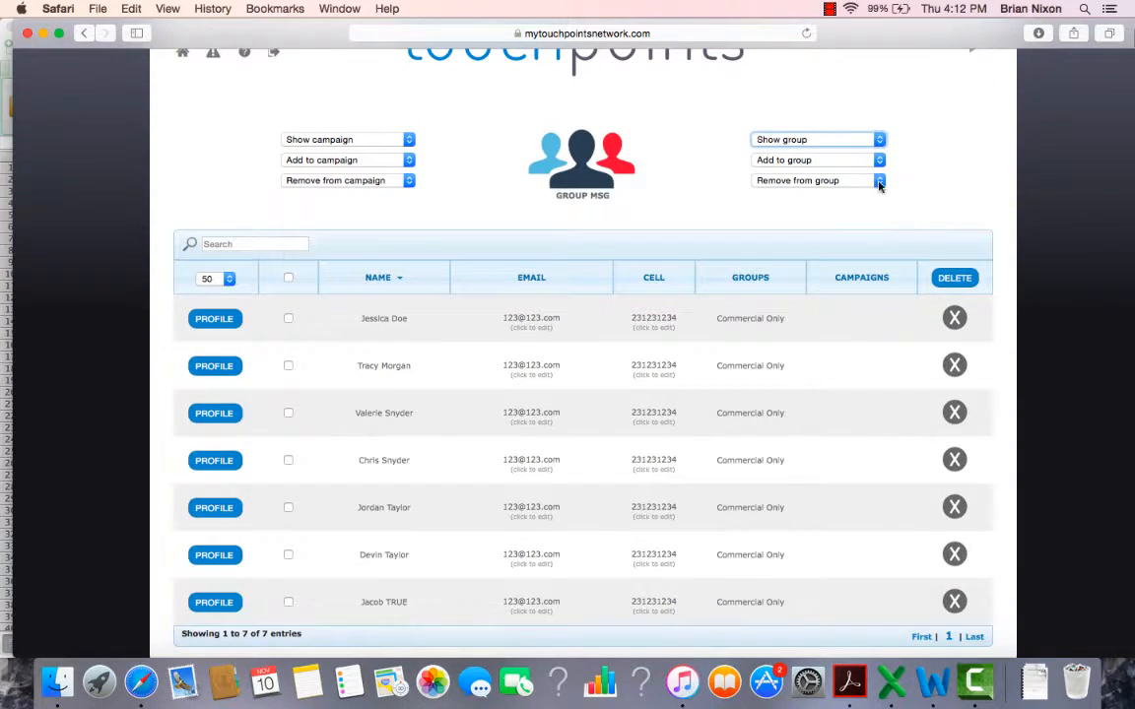
{"action": "left_click", "coordinate": [879, 140]}
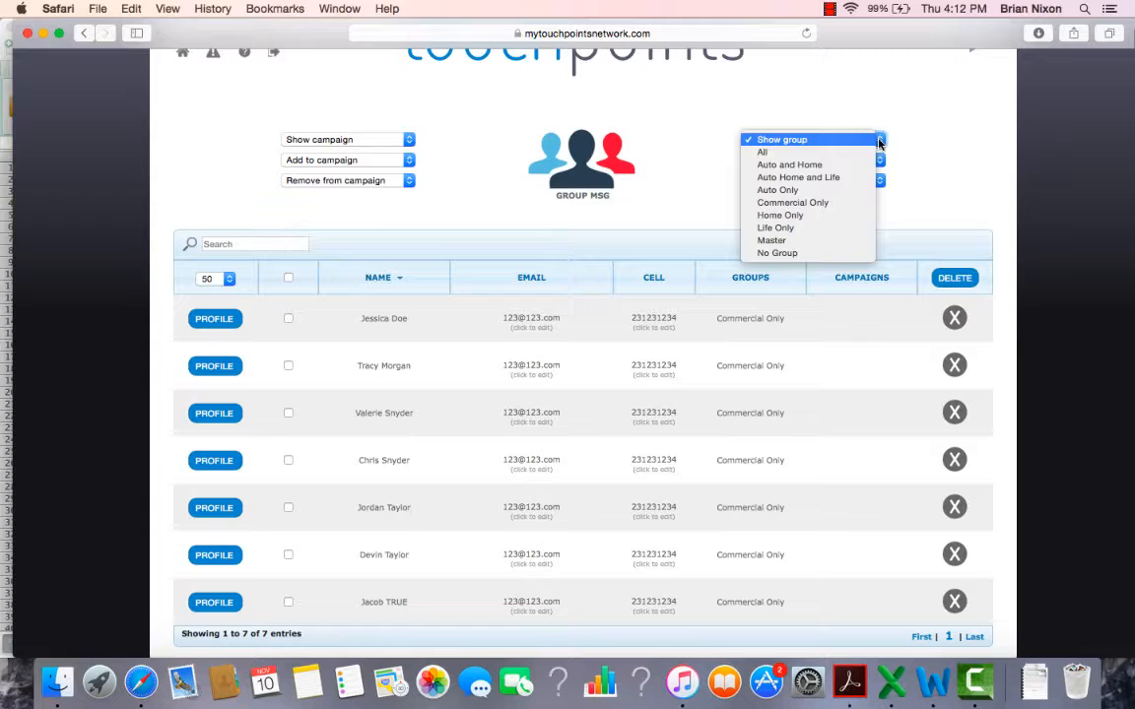
{"action": "left_click", "coordinate": [790, 217]}
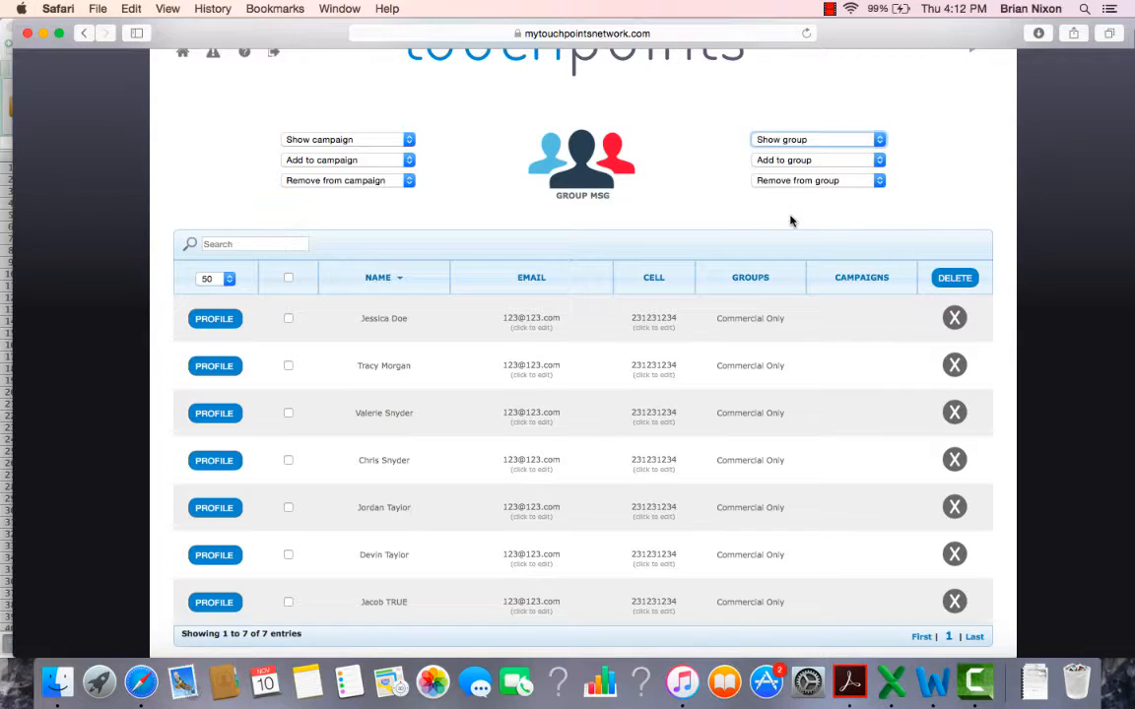